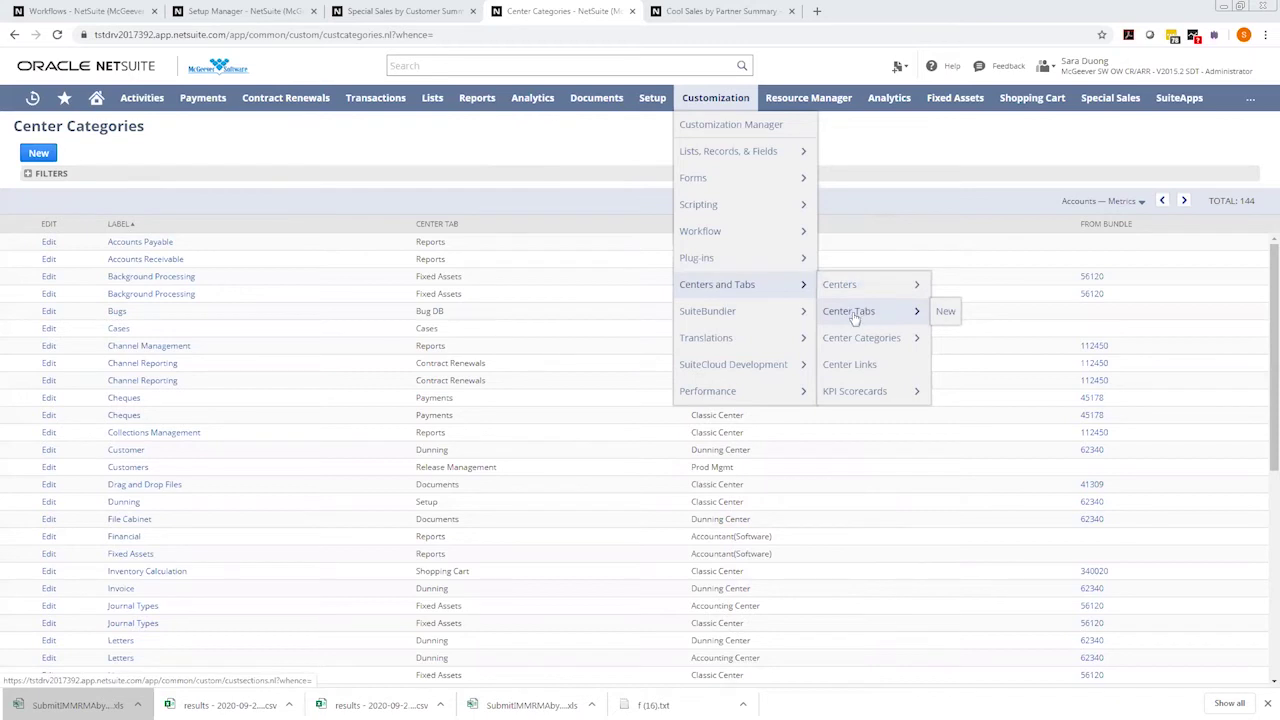
Start a new center tab labelled 'Special Sales 2' with ID '_specialsales2'.
{"action": "left_click", "coordinate": [944, 312]}
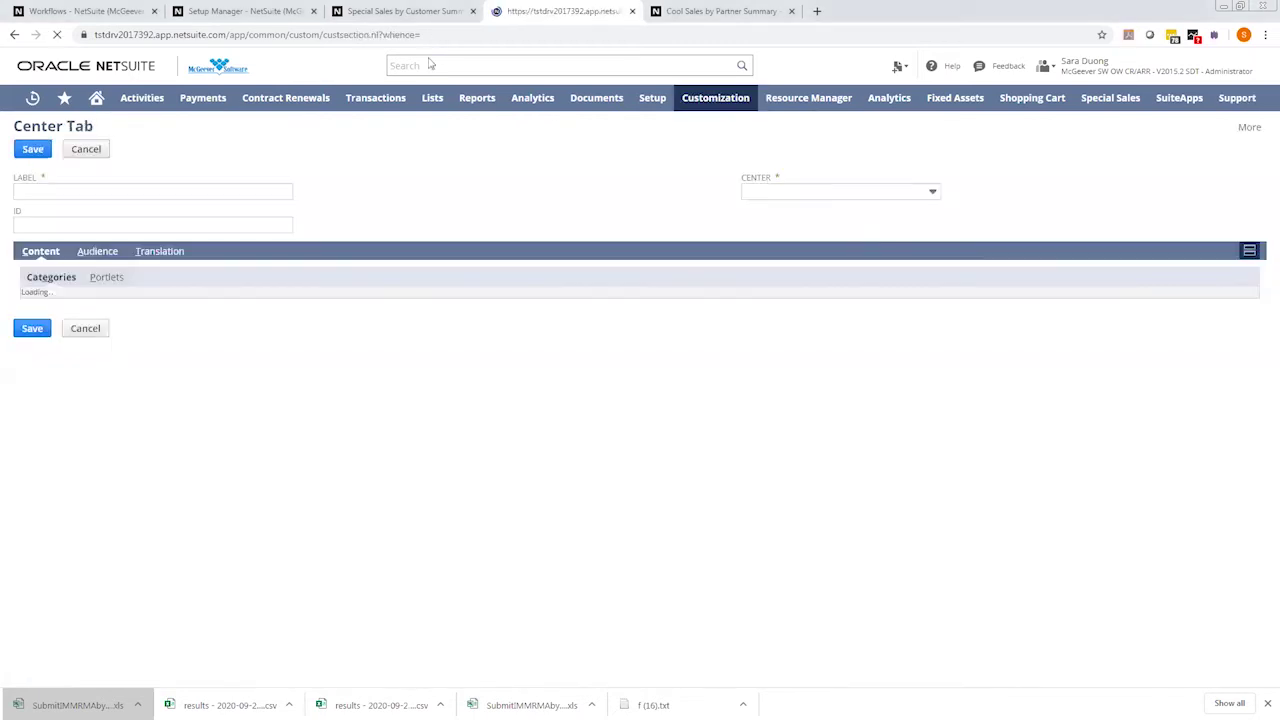
{"action": "left_click", "coordinate": [137, 190]}
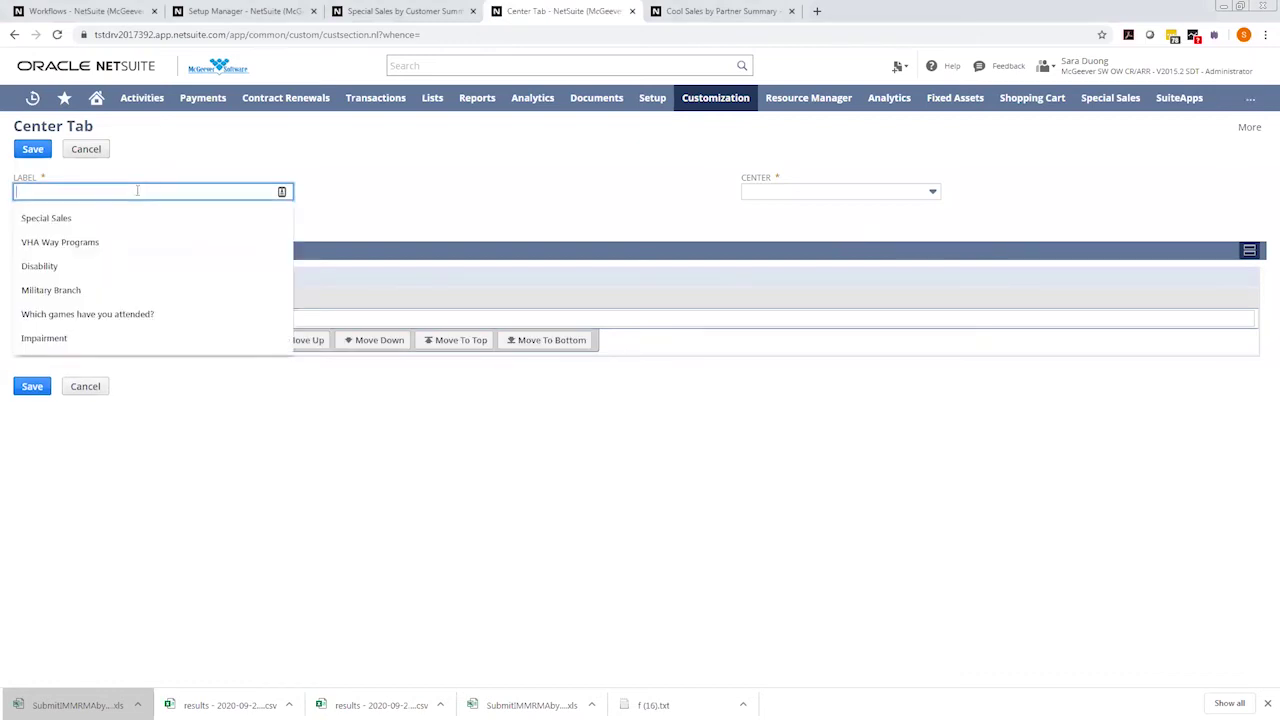
{"action": "left_click", "coordinate": [90, 222]}
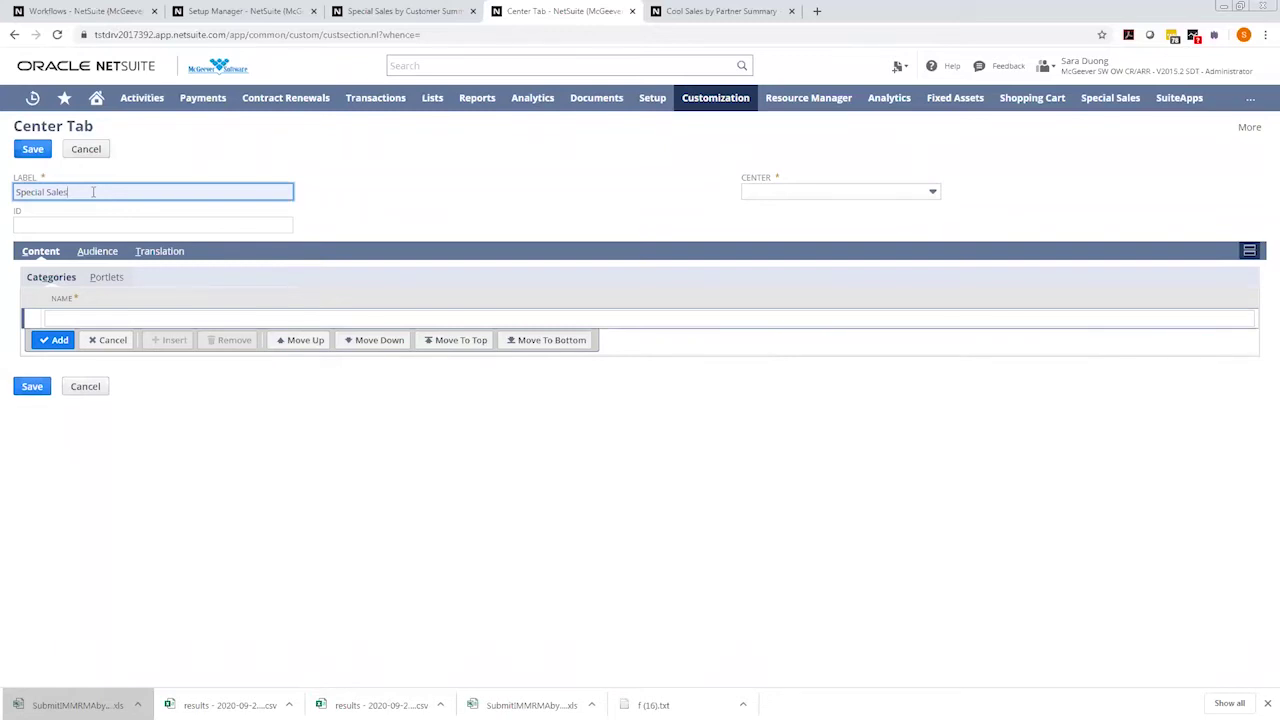
{"action": "type", "text": " 2"}
{"action": "left_click", "coordinate": [74, 223]}
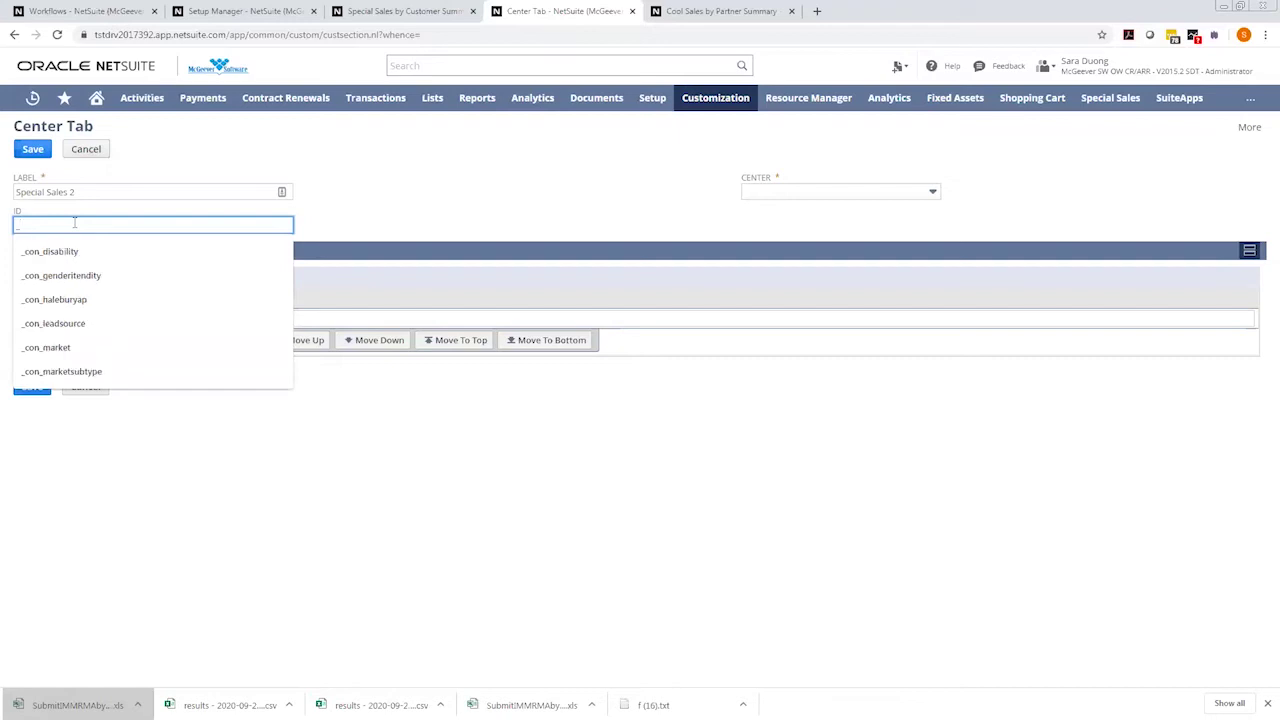
{"action": "type", "text": "speical"}
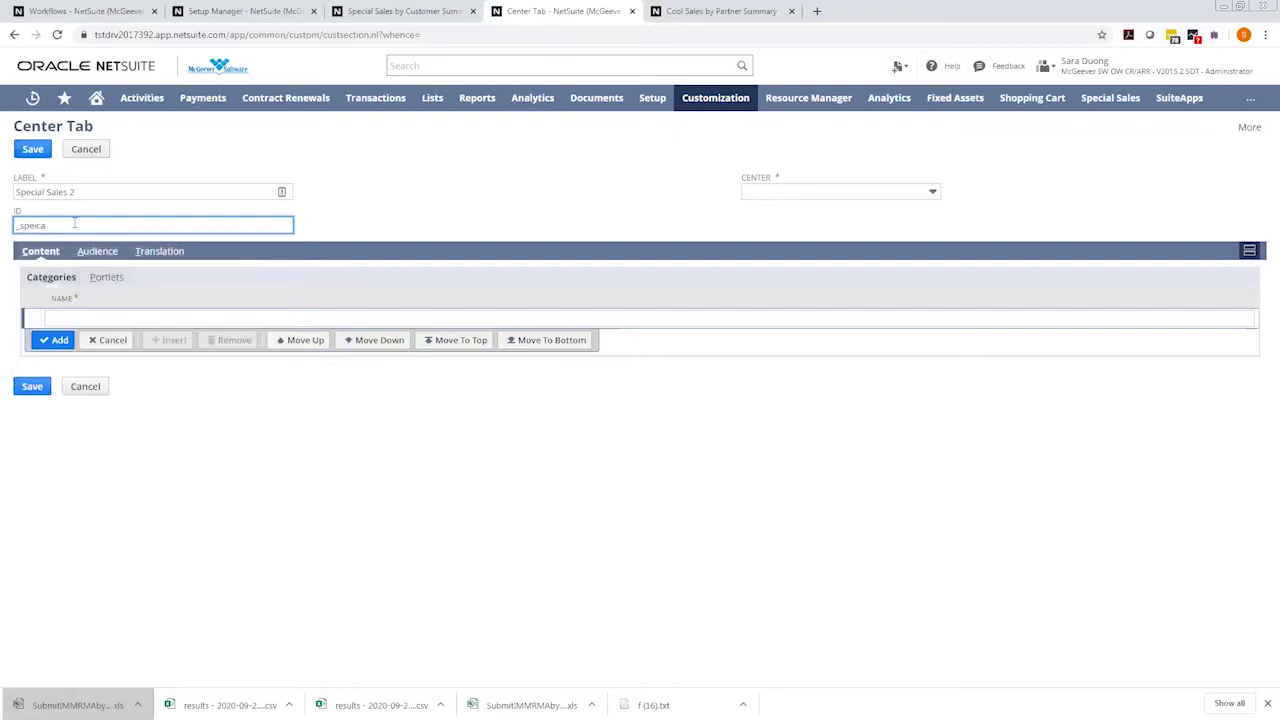
{"action": "key", "text": "BackSpace"}
{"action": "key", "text": "BackSpace"}
{"action": "key", "text": "BackSpace"}
{"action": "type", "text": "cialsales2"}
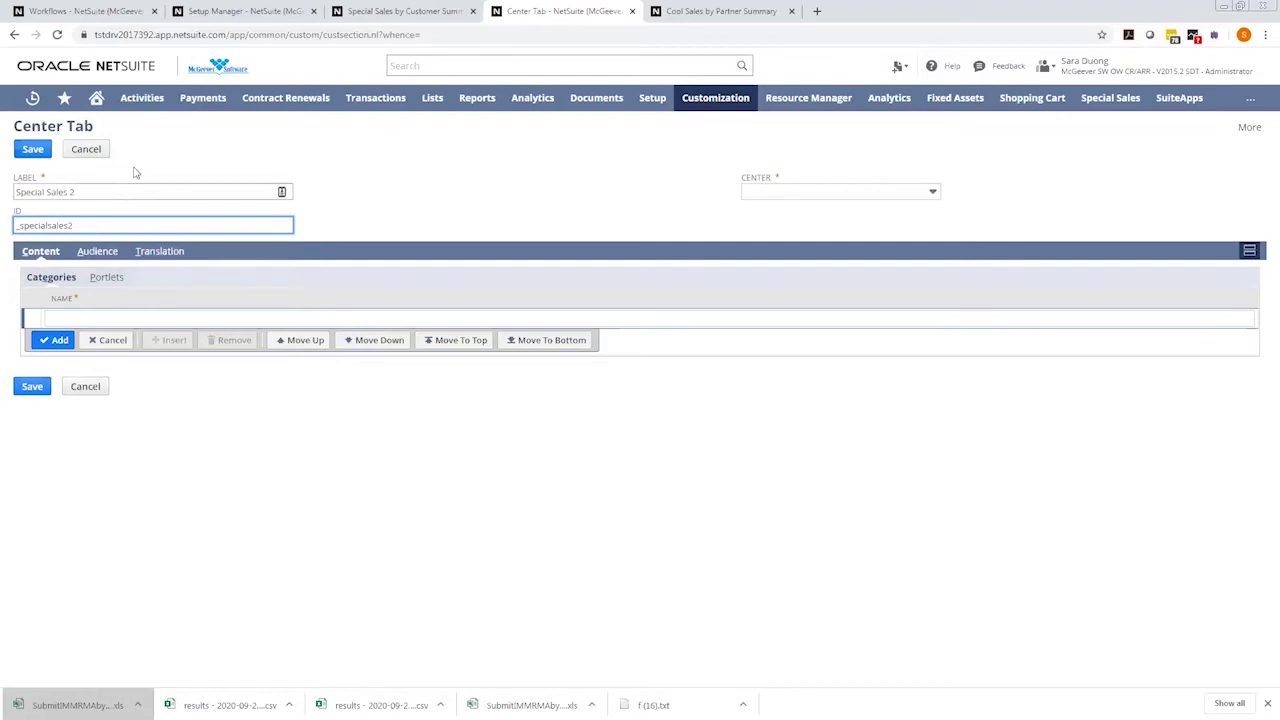
Assign the tab to the Classic Center and save it.
{"action": "left_click", "coordinate": [758, 197]}
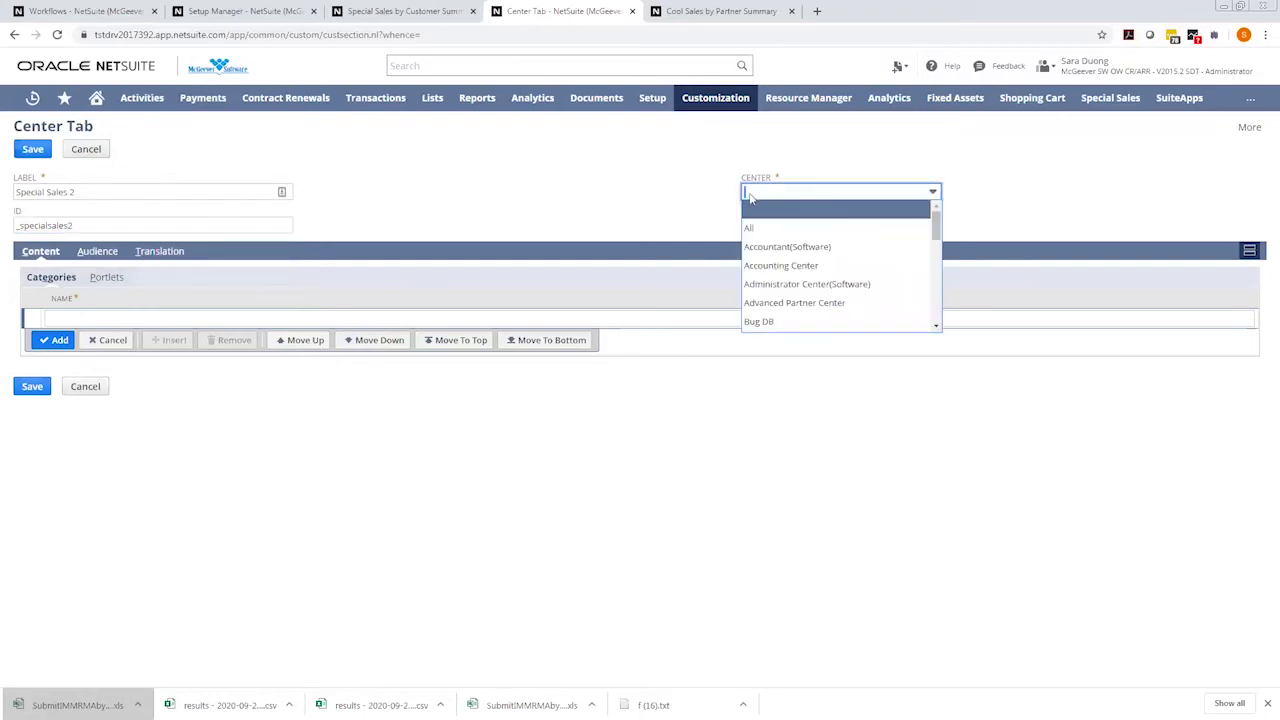
{"action": "scroll", "coordinate": [785, 290], "scroll_direction": "down", "scroll_amount": 1}
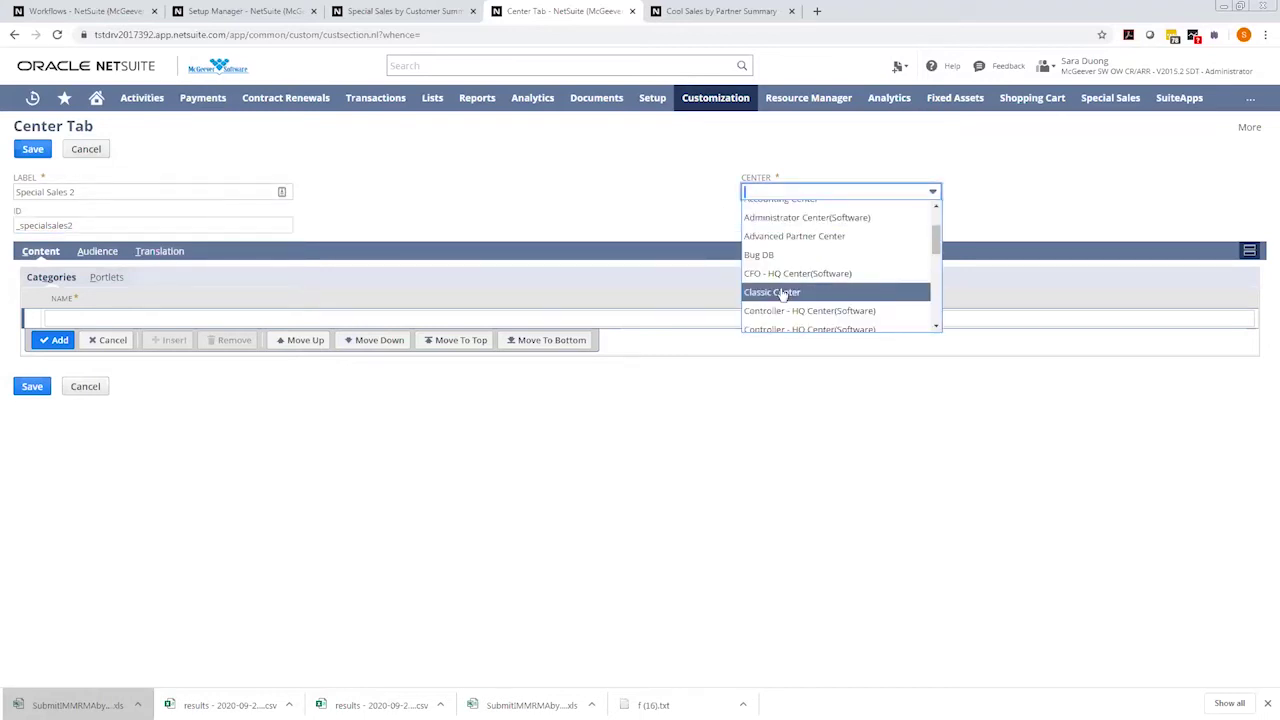
{"action": "left_click", "coordinate": [784, 293]}
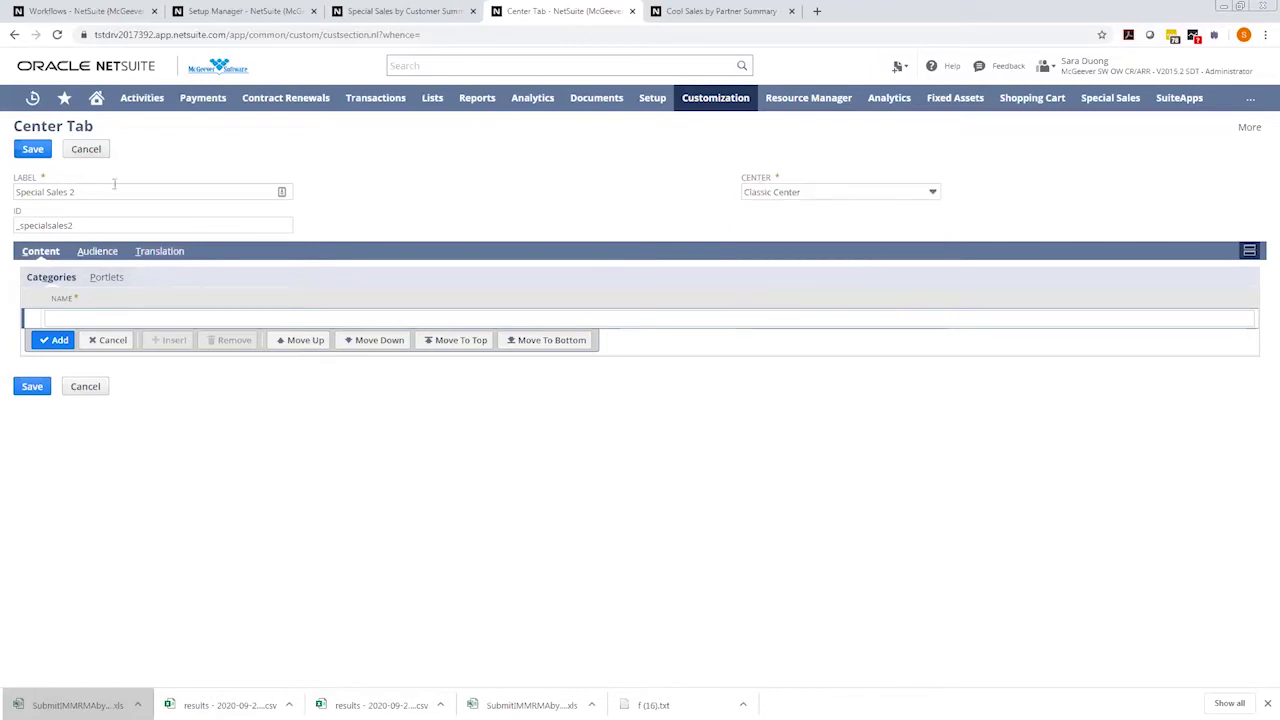
{"action": "left_click", "coordinate": [33, 150]}
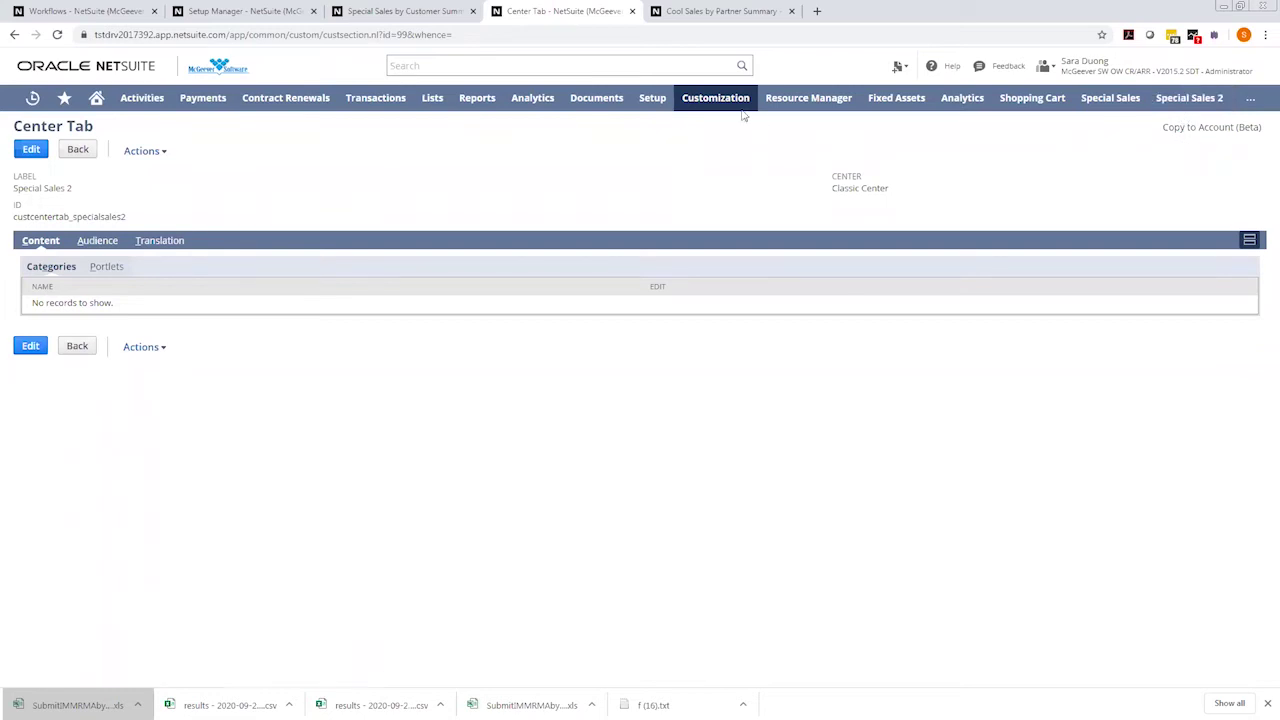
{"action": "mouse_move", "coordinate": [715, 98]}
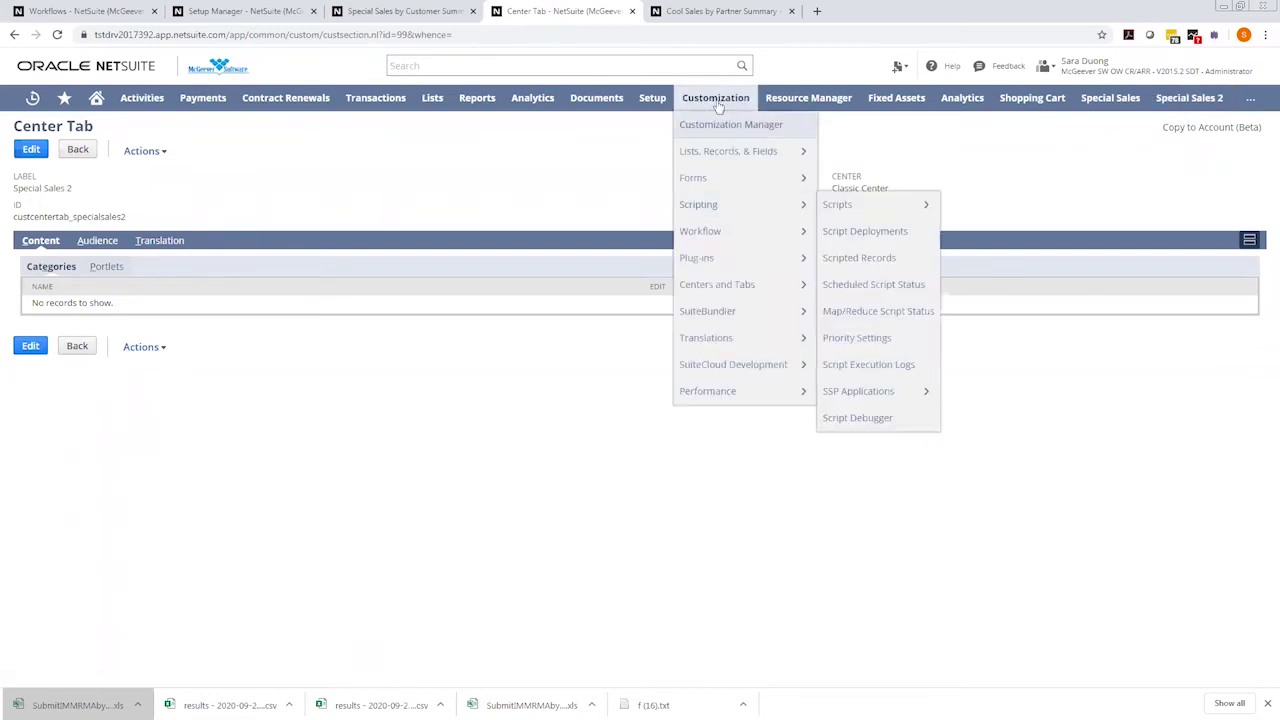
{"action": "mouse_move", "coordinate": [717, 284]}
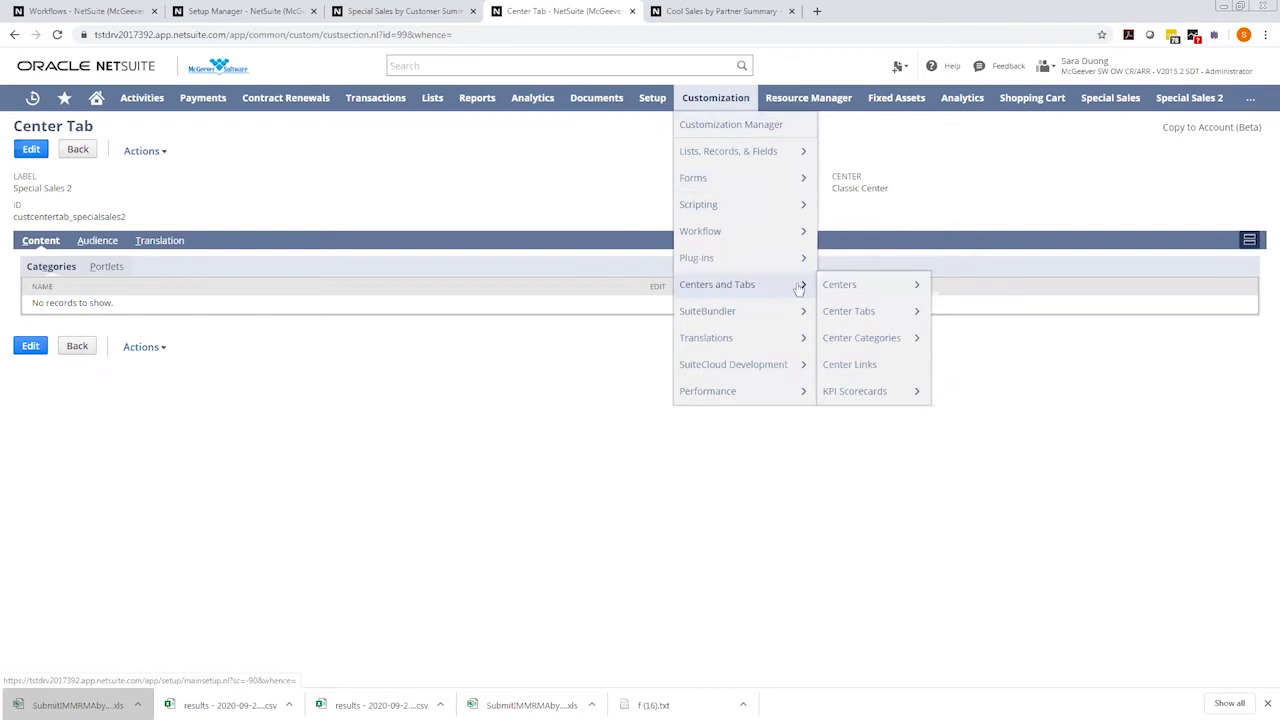
Add a 'Cool Sales' custom center link using the Cool Sales by Partner Summary report URL.
{"action": "left_click", "coordinate": [845, 368]}
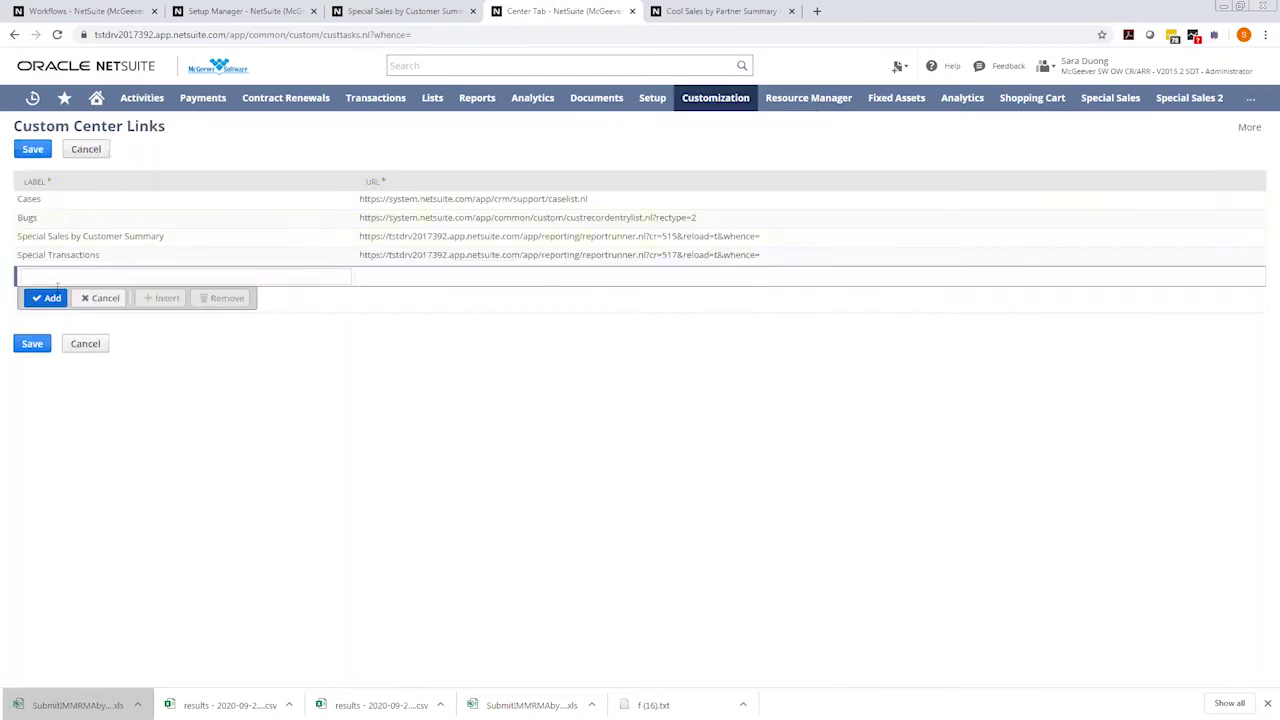
{"action": "left_click", "coordinate": [56, 276]}
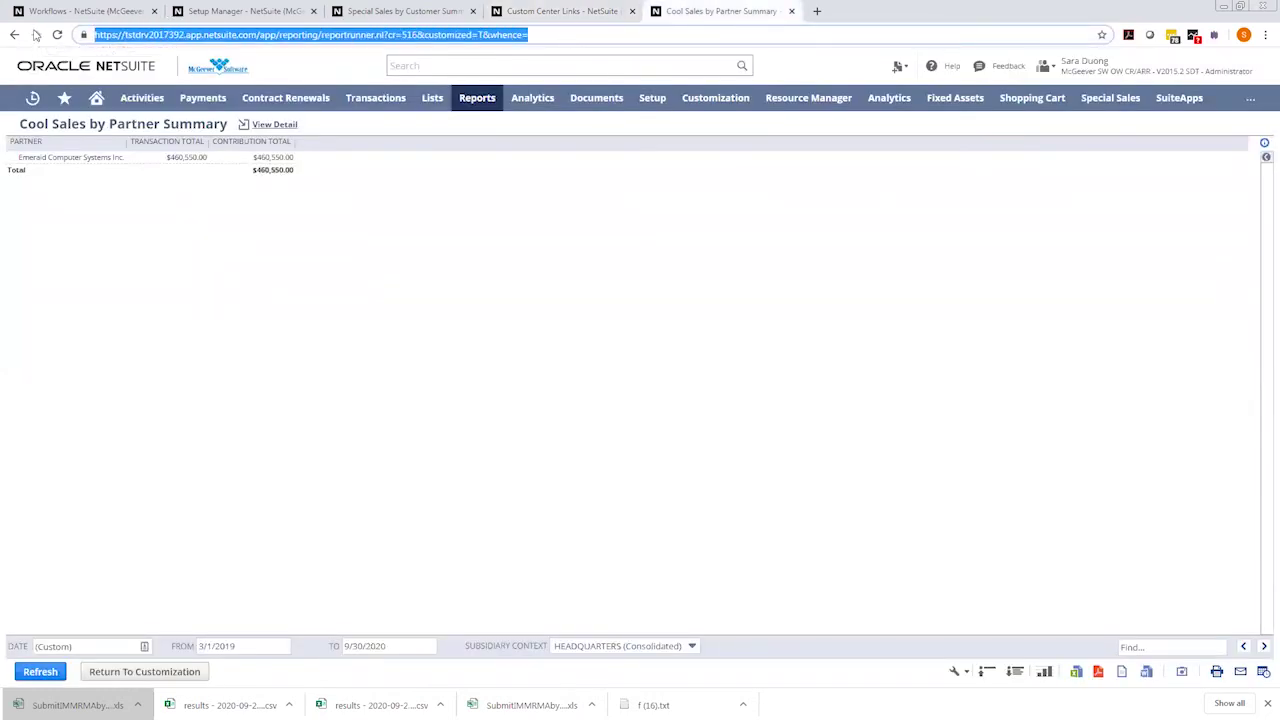
{"action": "left_click", "coordinate": [562, 11]}
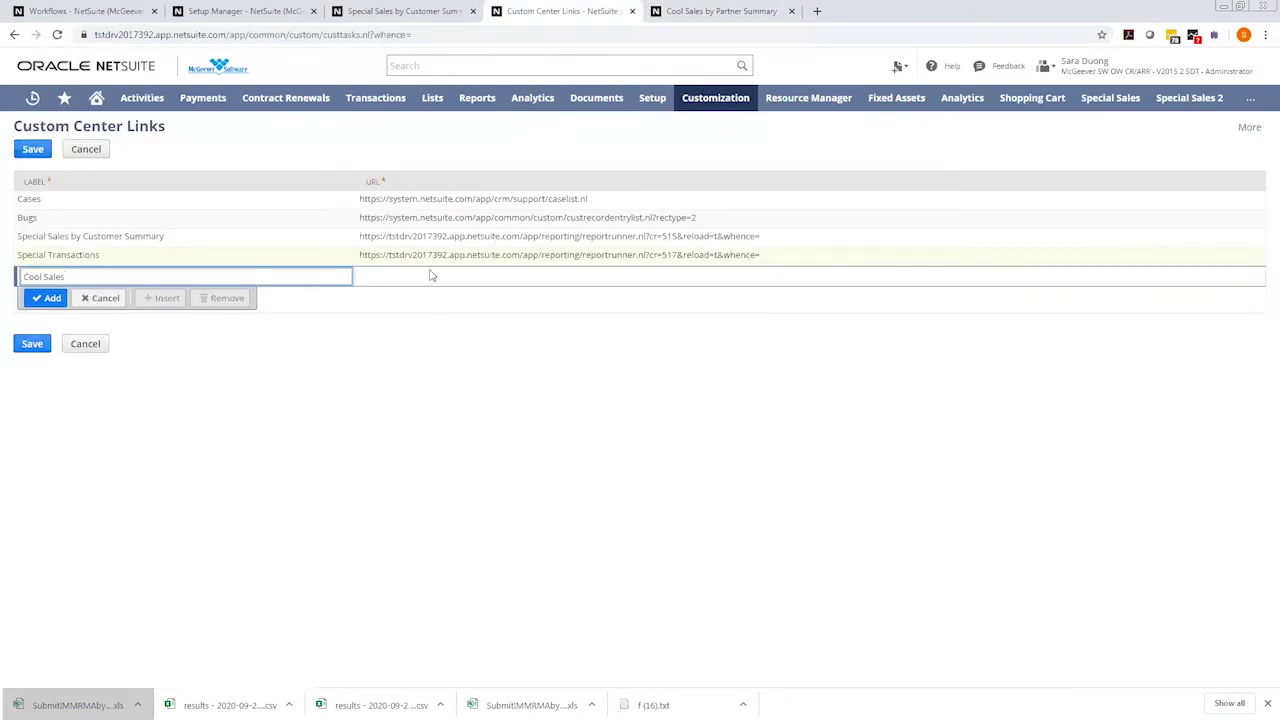
{"action": "left_click", "coordinate": [390, 278]}
{"action": "type", "text": "https://tstdrv2017392.app.netsuite.com/app/reporting/reportrunner.nl?cr=516&customized=T&whence="}
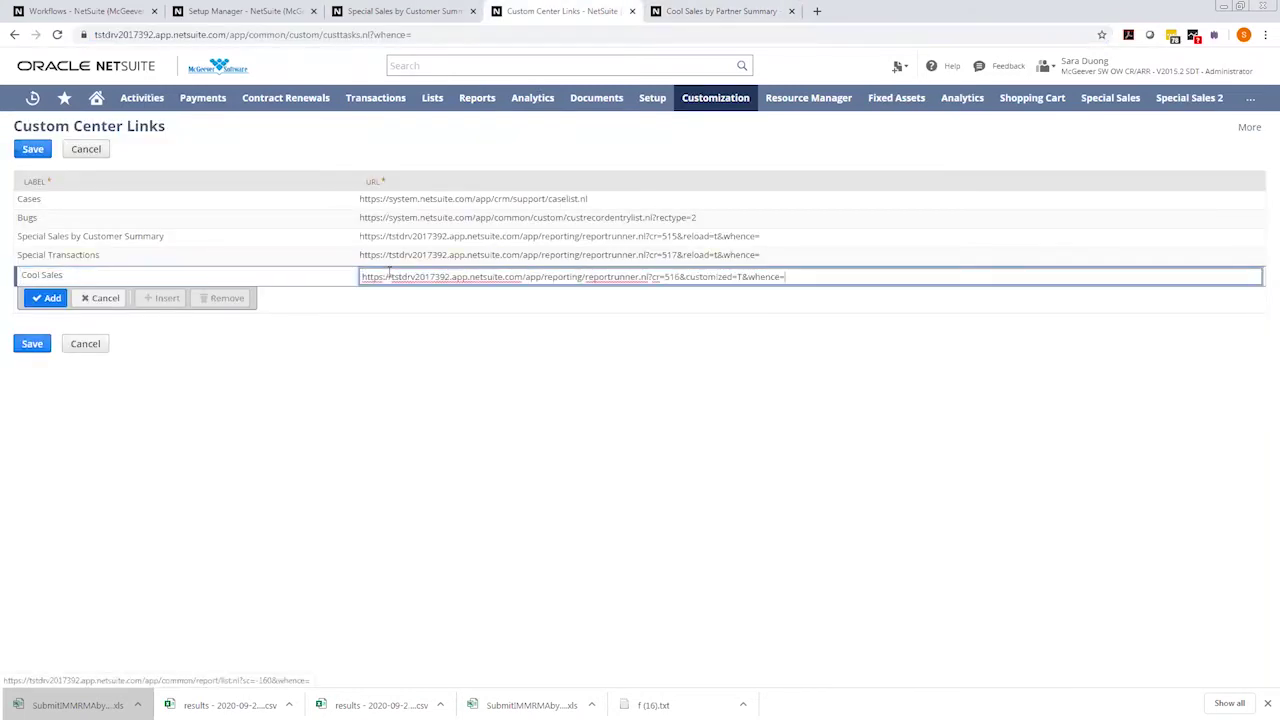
{"action": "left_click", "coordinate": [31, 343]}
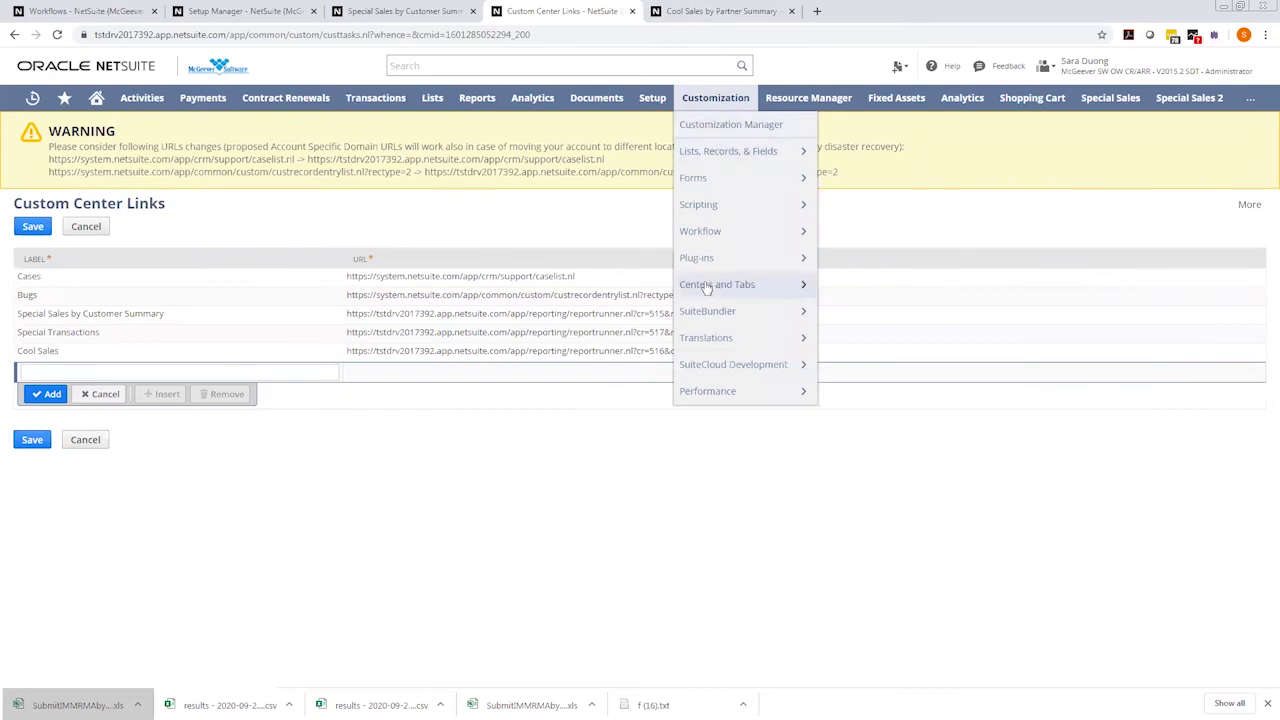
{"action": "mouse_move", "coordinate": [717, 284]}
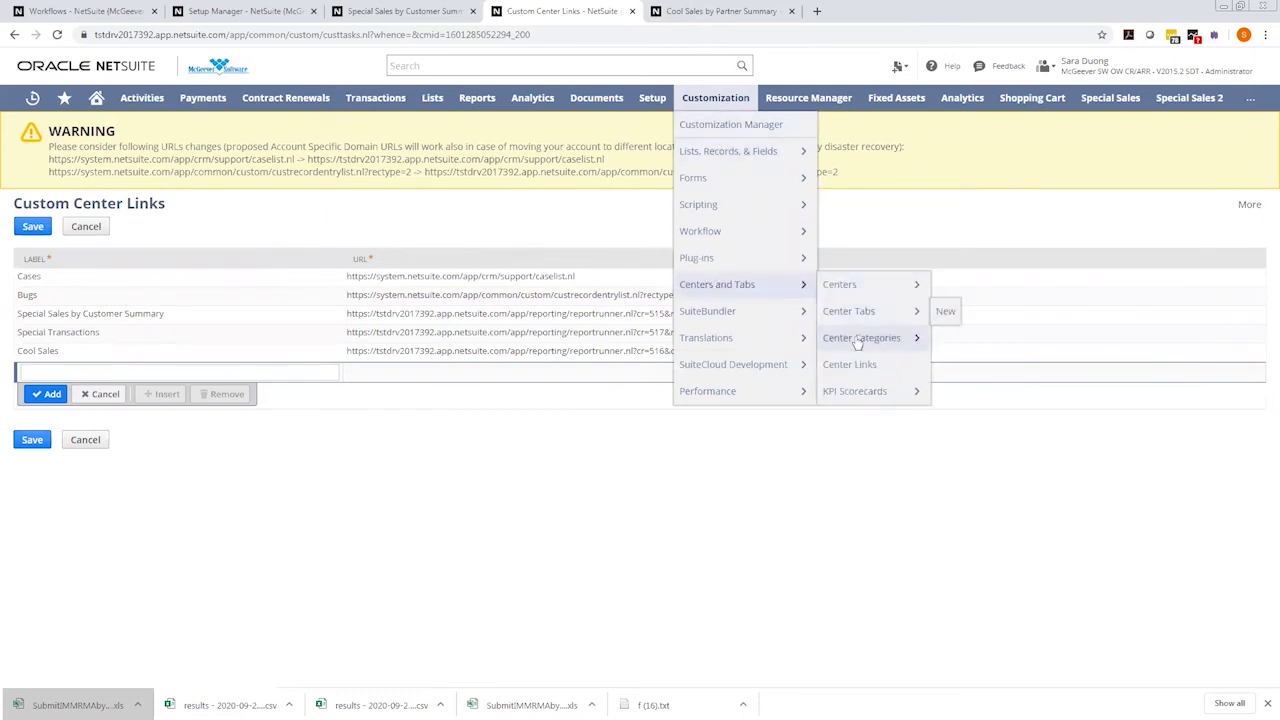
{"action": "mouse_move", "coordinate": [861, 338]}
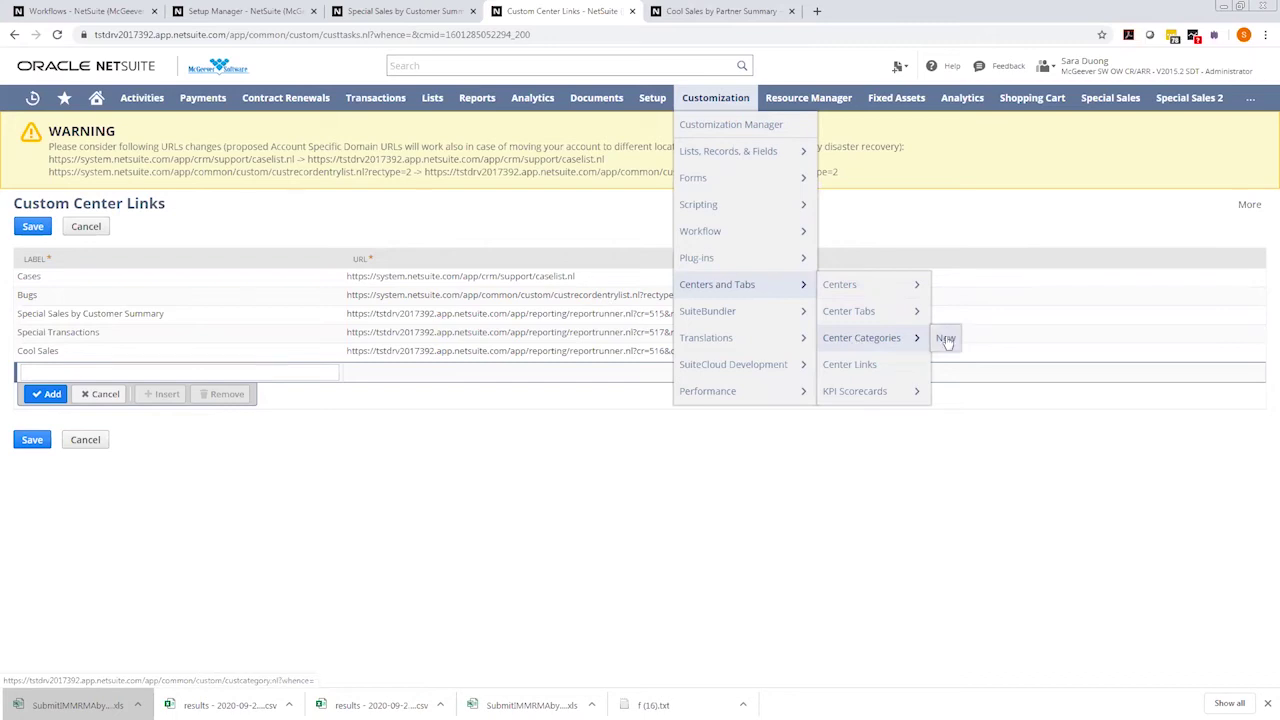
Start a new center category labelled 'Cool' with ID '_cool'.
{"action": "left_click", "coordinate": [946, 340]}
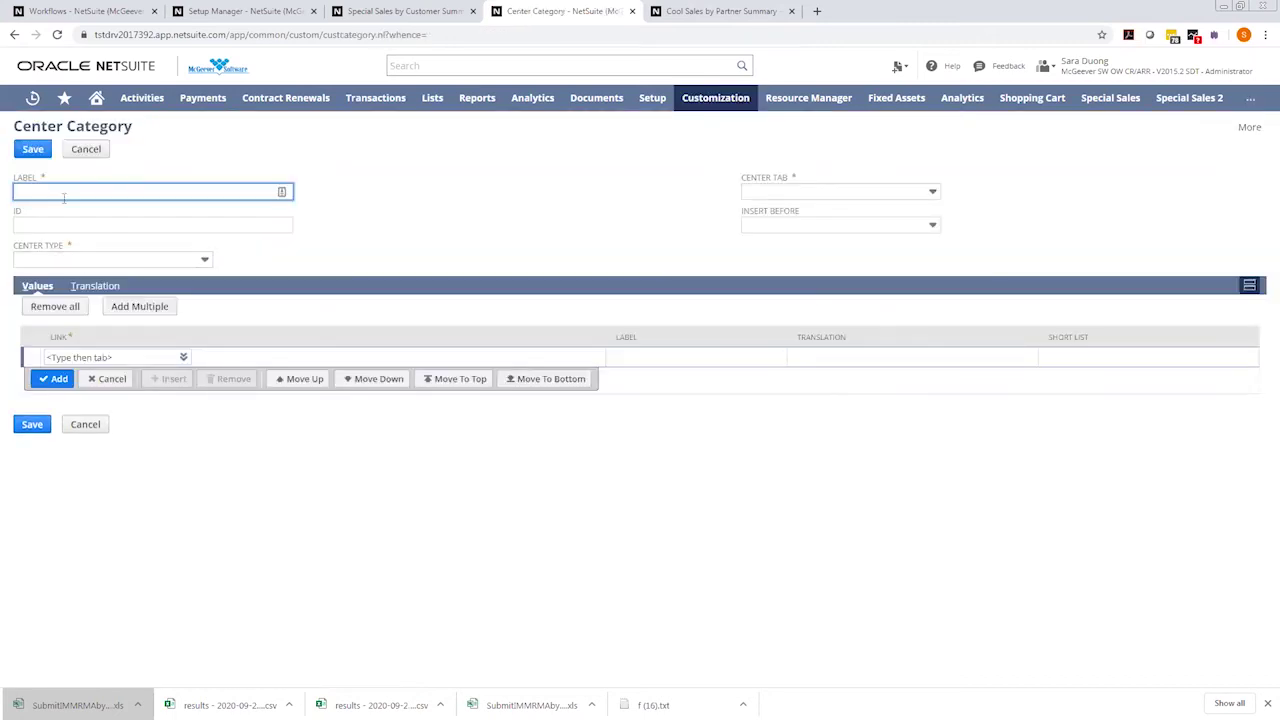
{"action": "type", "text": "Cool Reports"}
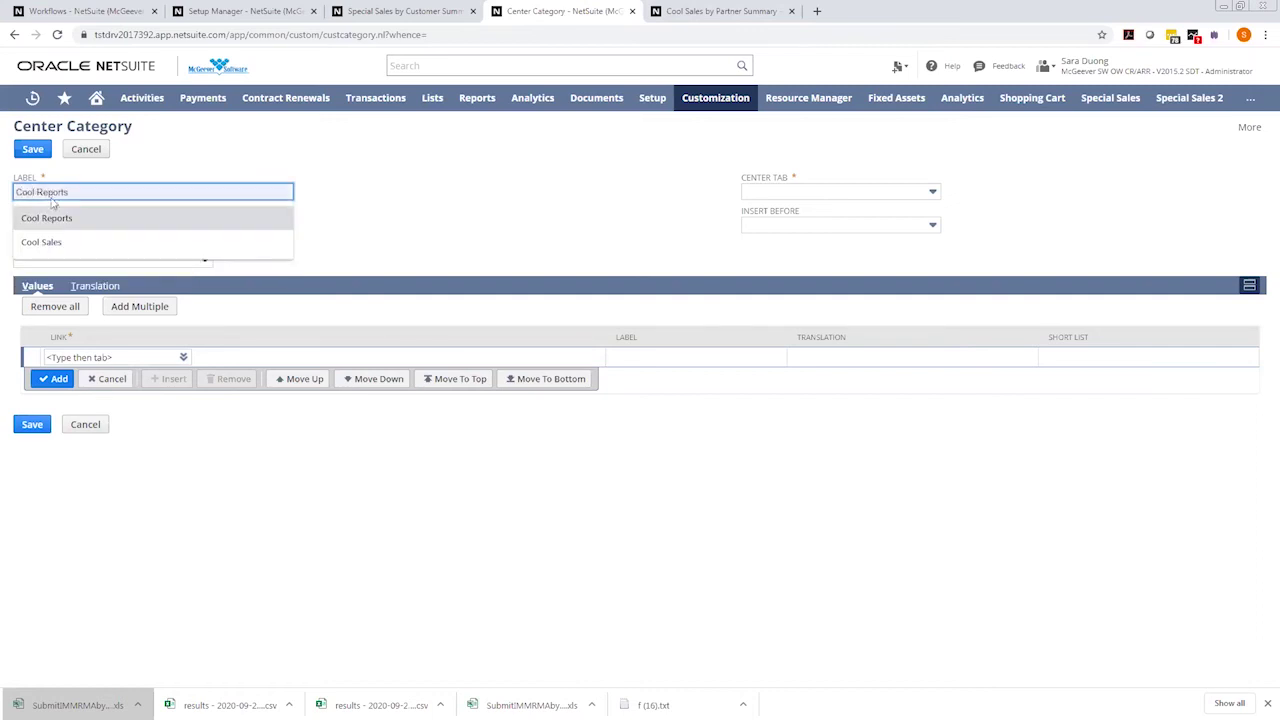
{"action": "left_click", "coordinate": [363, 214]}
{"action": "left_click", "coordinate": [136, 226]}
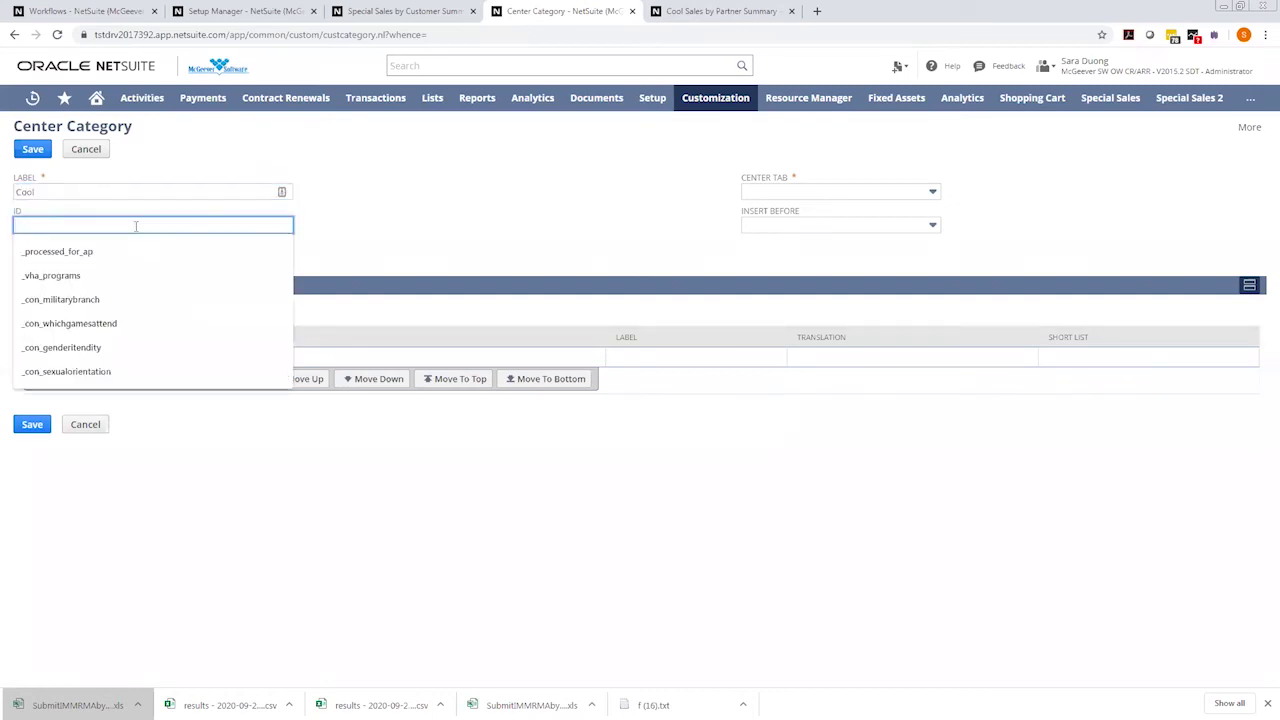
{"action": "type", "text": "_co"}
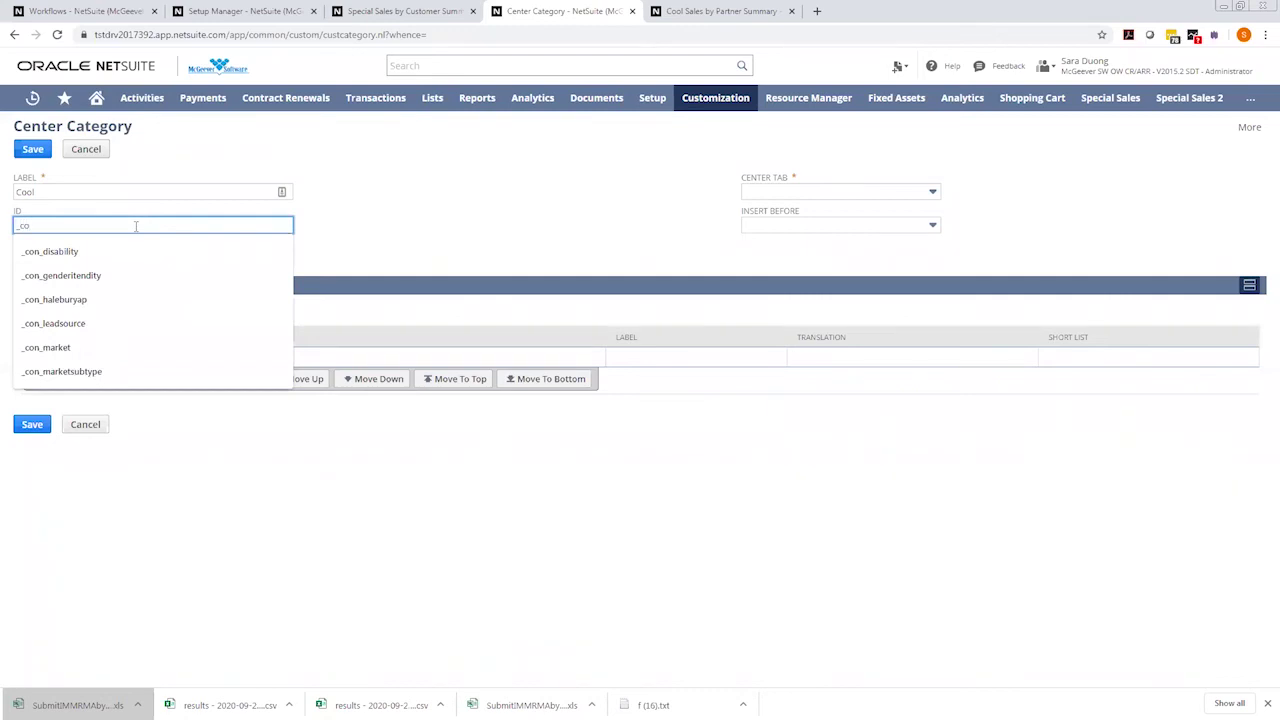
{"action": "type", "text": "ol"}
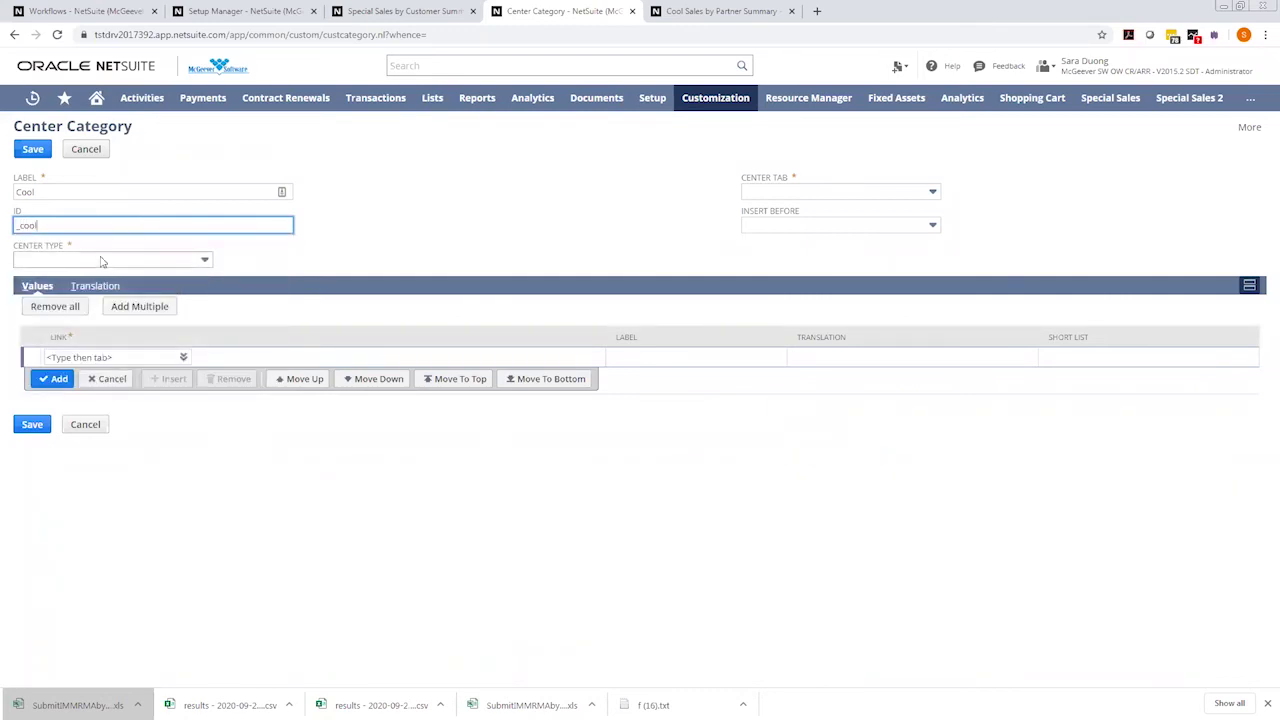
Set the category's center type to Classic Center and center tab to Special Sales 2.
{"action": "left_click", "coordinate": [108, 260]}
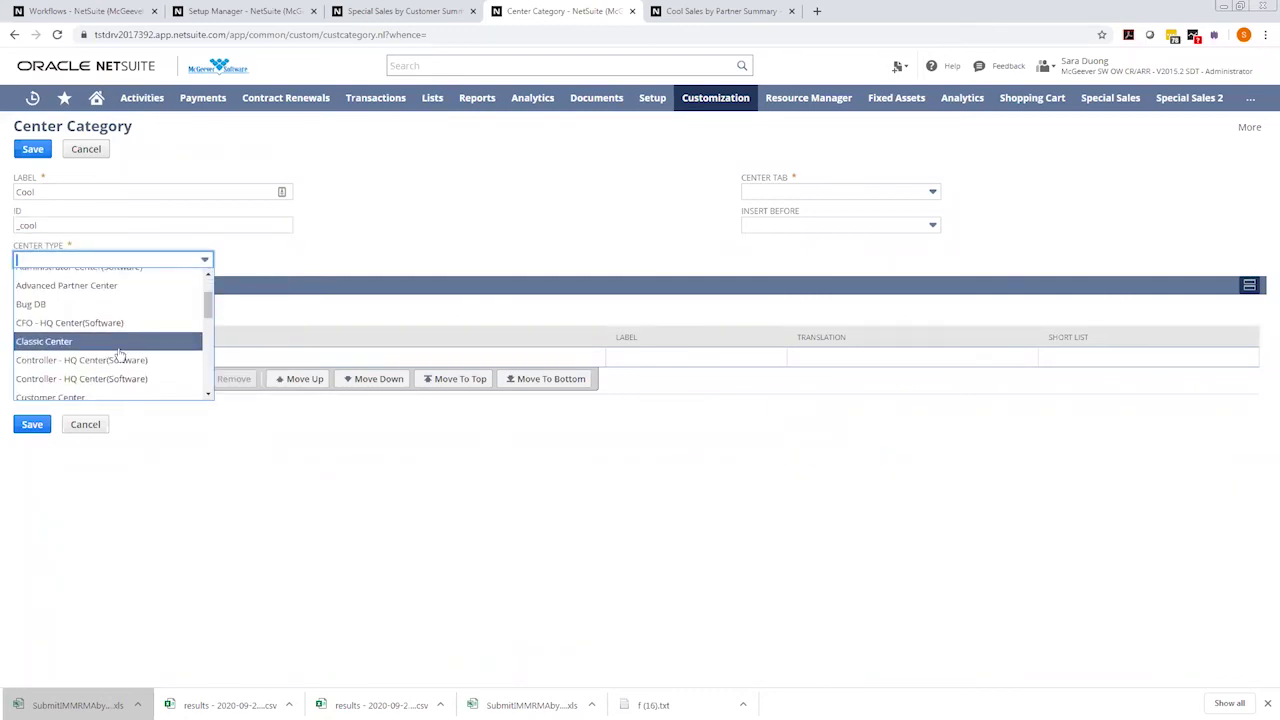
{"action": "left_click", "coordinate": [123, 354]}
{"action": "left_click", "coordinate": [772, 190]}
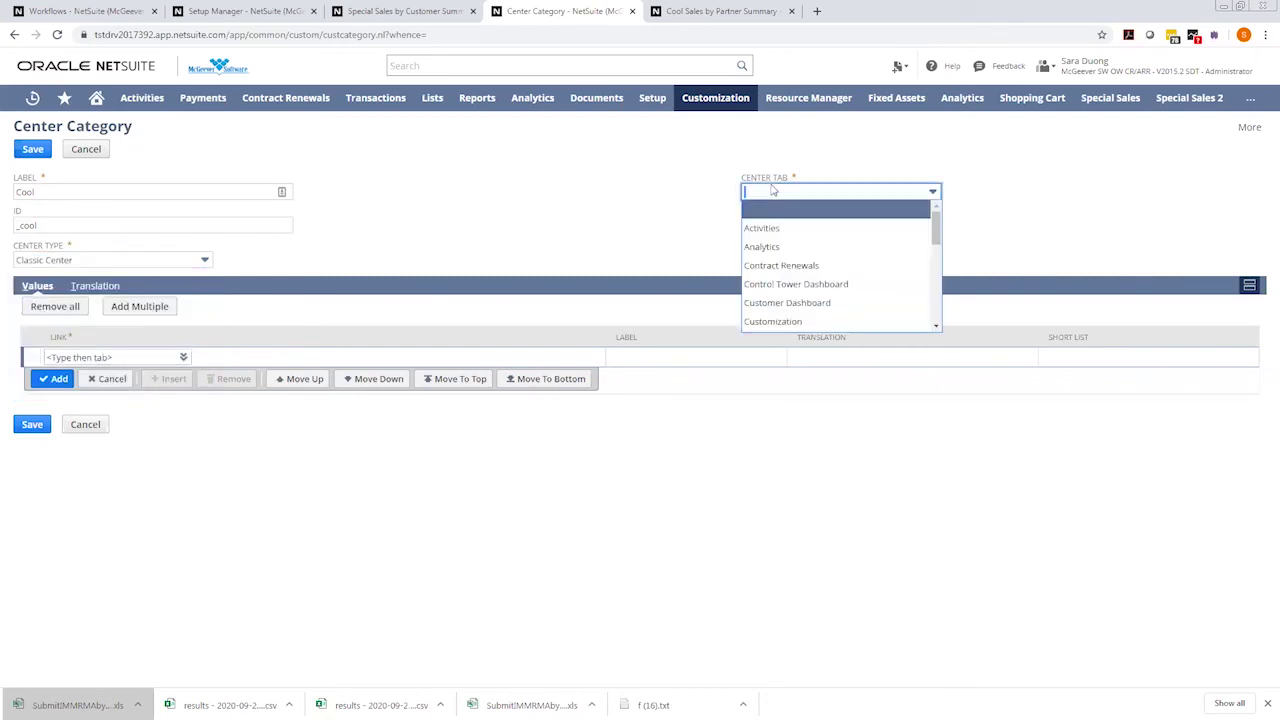
{"action": "scroll", "coordinate": [830, 250], "scroll_direction": "down", "scroll_amount": 1}
{"action": "scroll", "coordinate": [841, 273], "scroll_direction": "down", "scroll_amount": 3}
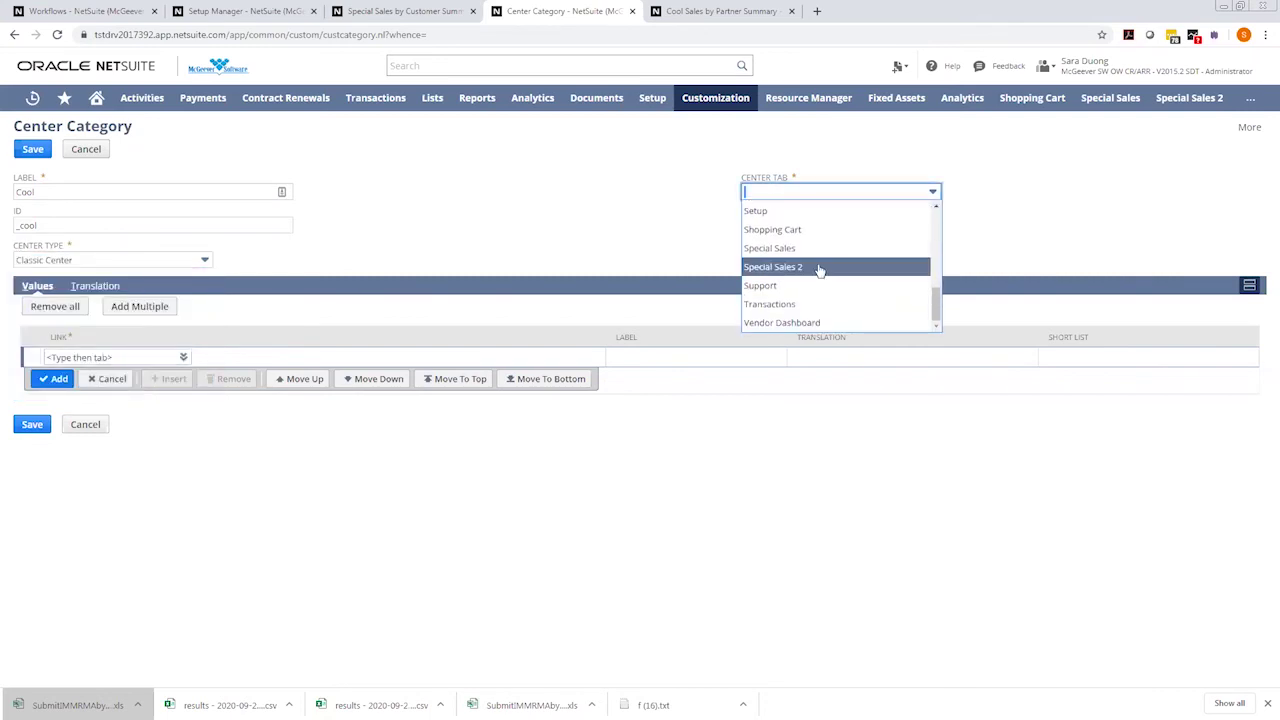
{"action": "left_click", "coordinate": [820, 266]}
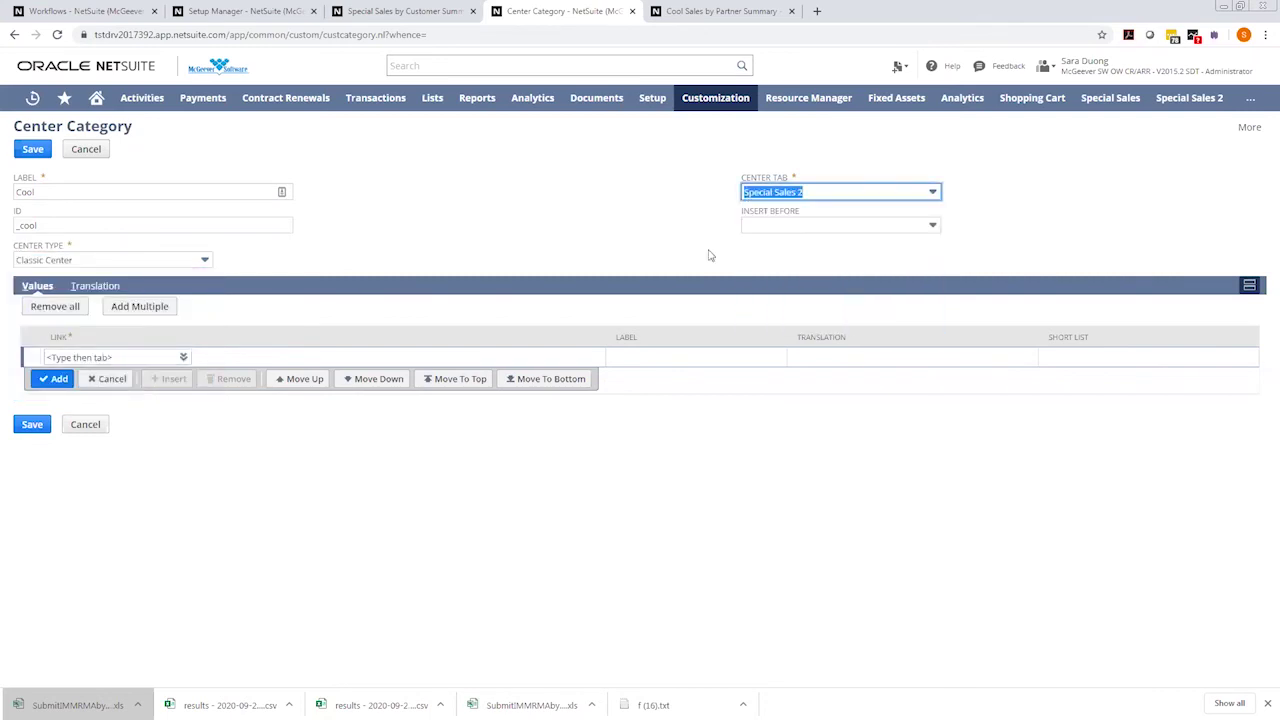
Add Cool Sales, found by searching 'cool', as the Cool category's link and save it.
{"action": "left_click", "coordinate": [73, 357]}
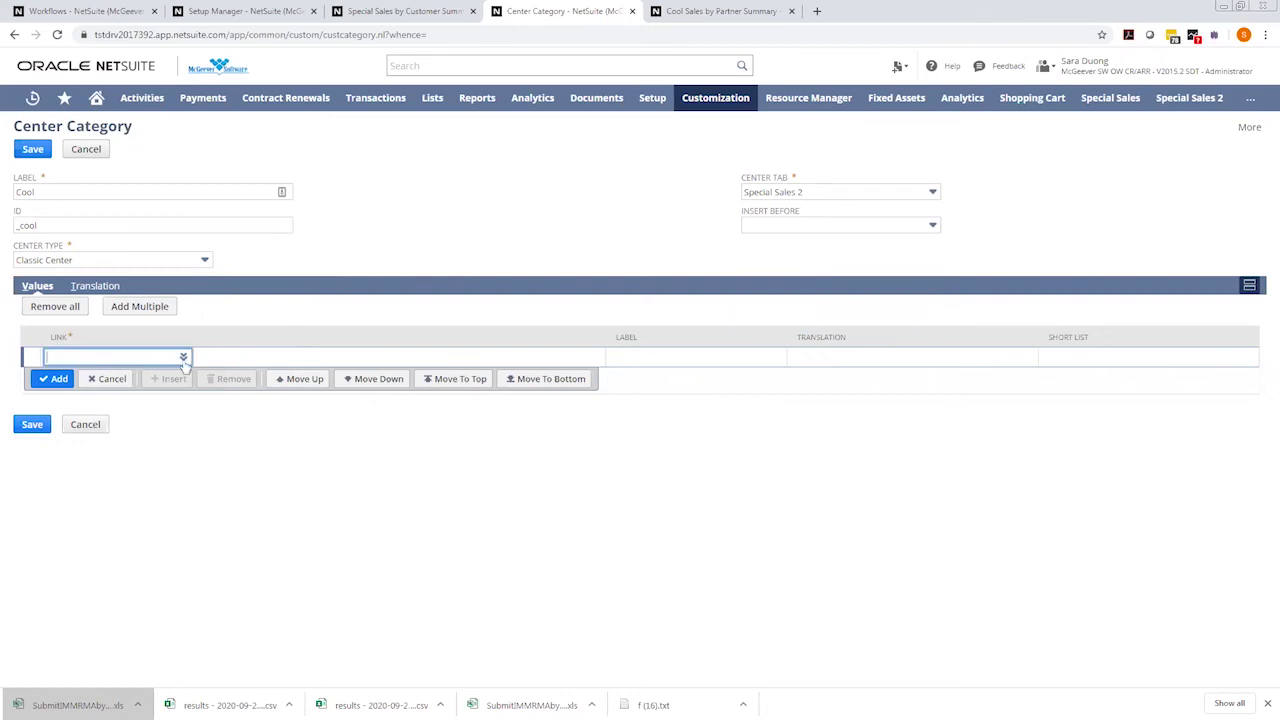
{"action": "mouse_move", "coordinate": [183, 357]}
{"action": "left_click", "coordinate": [175, 342]}
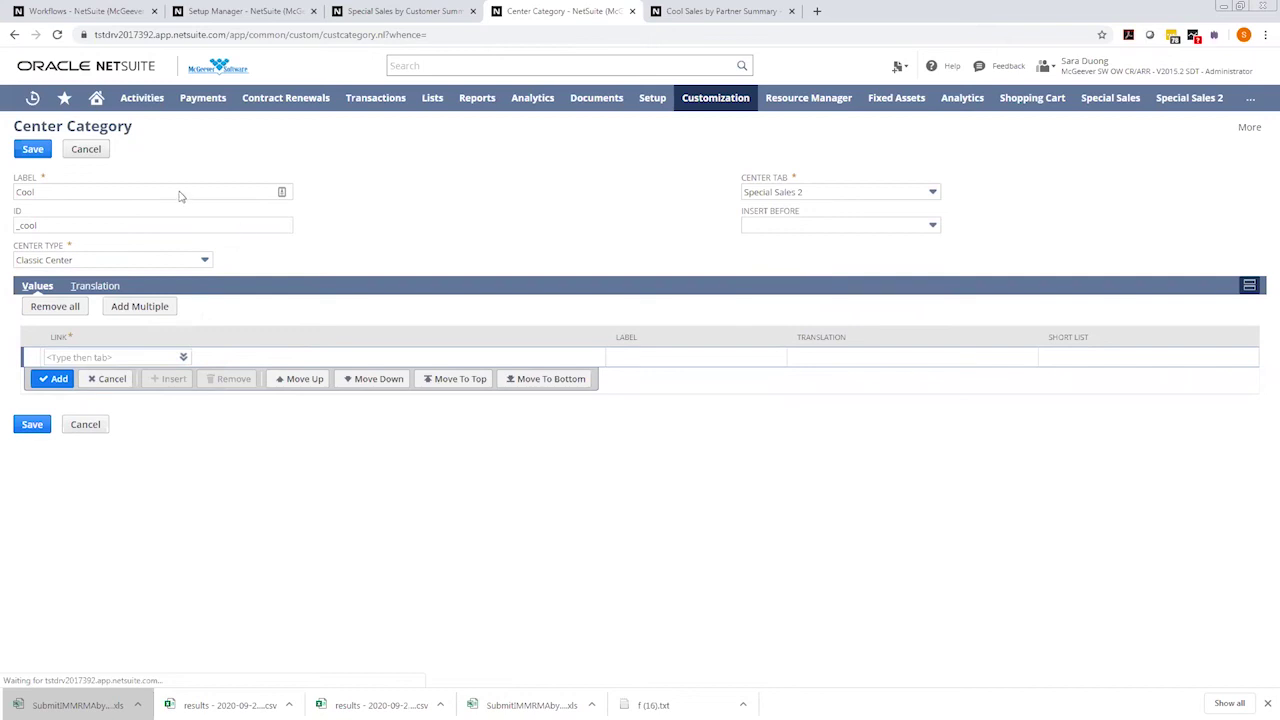
{"action": "left_click", "coordinate": [114, 102]}
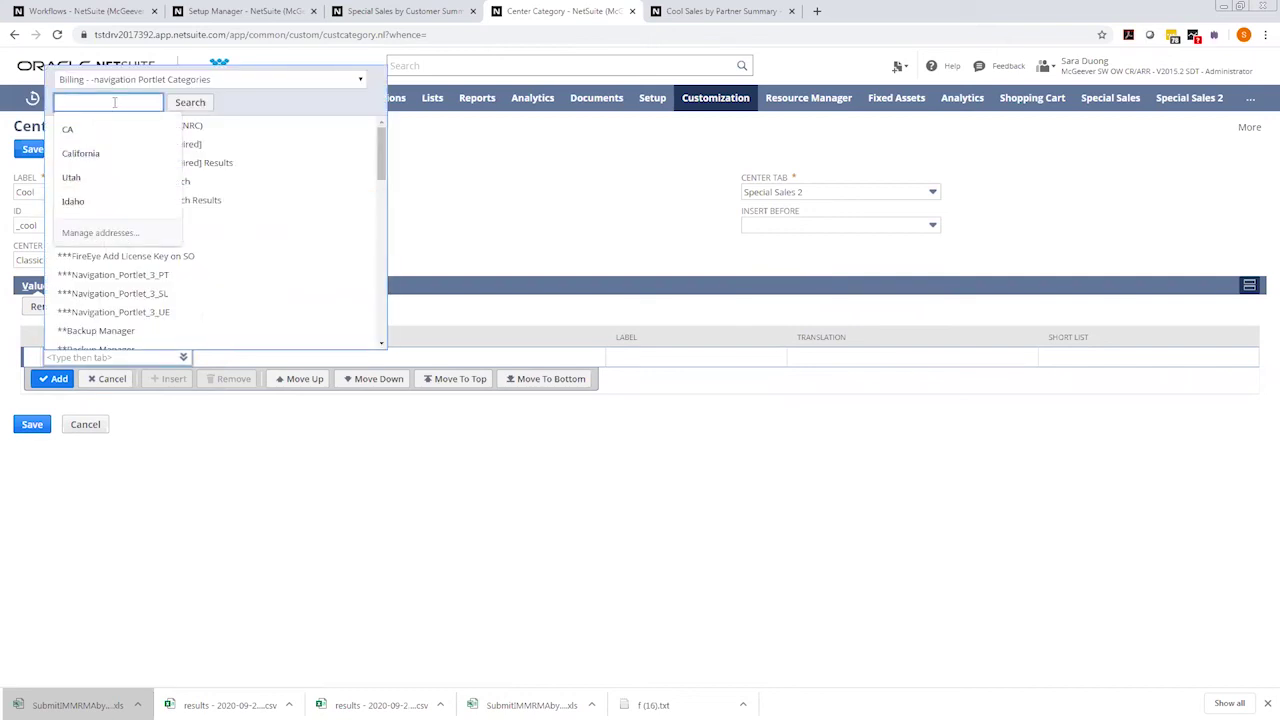
{"action": "type", "text": "cool"}
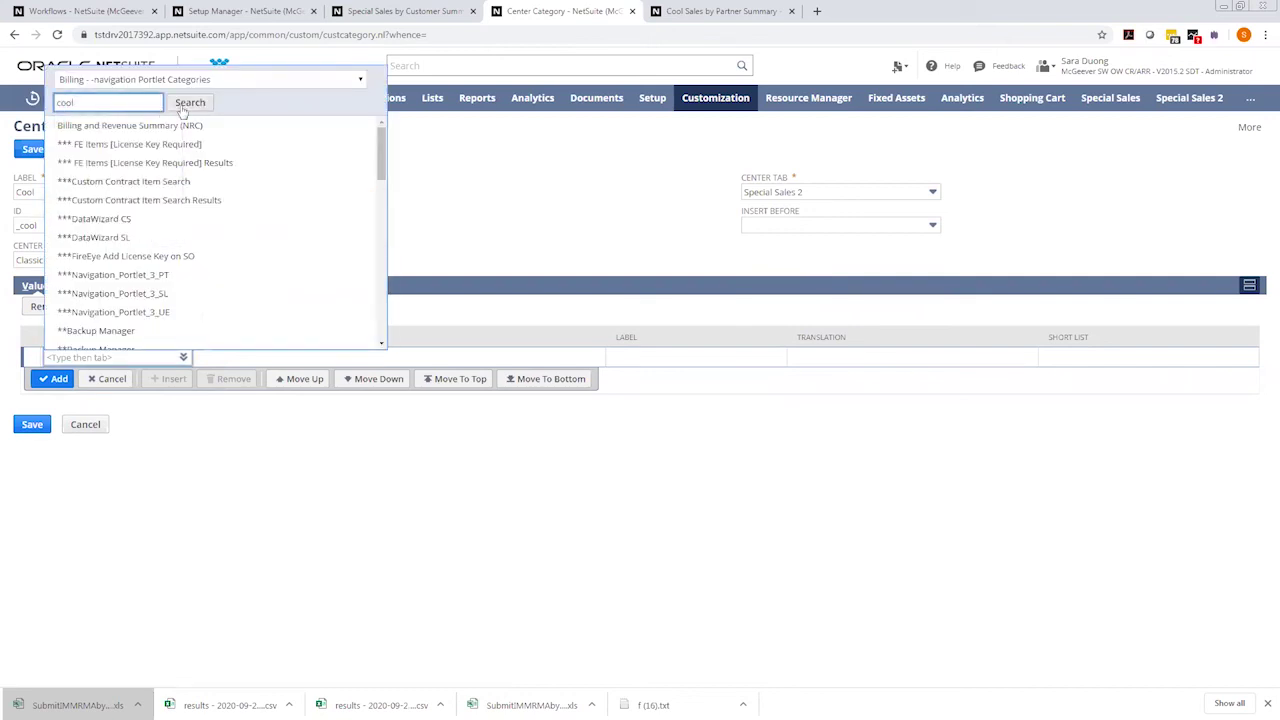
{"action": "left_click", "coordinate": [182, 108]}
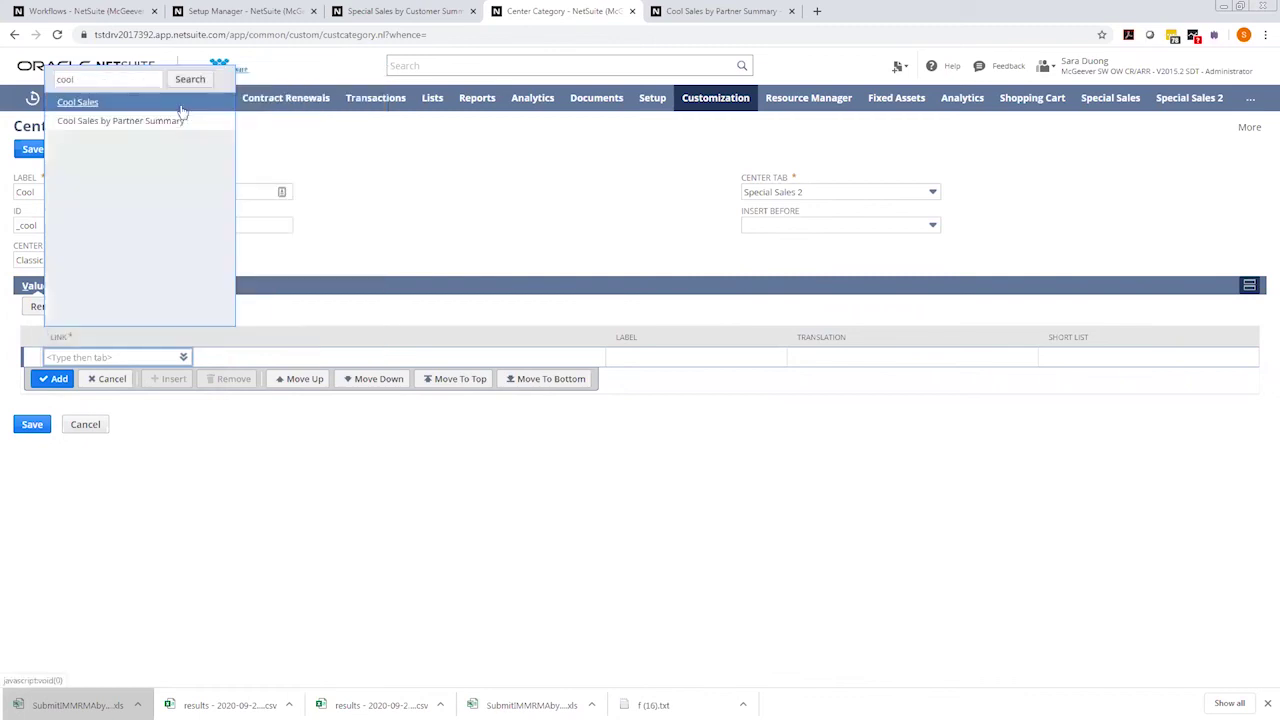
{"action": "left_click", "coordinate": [77, 104]}
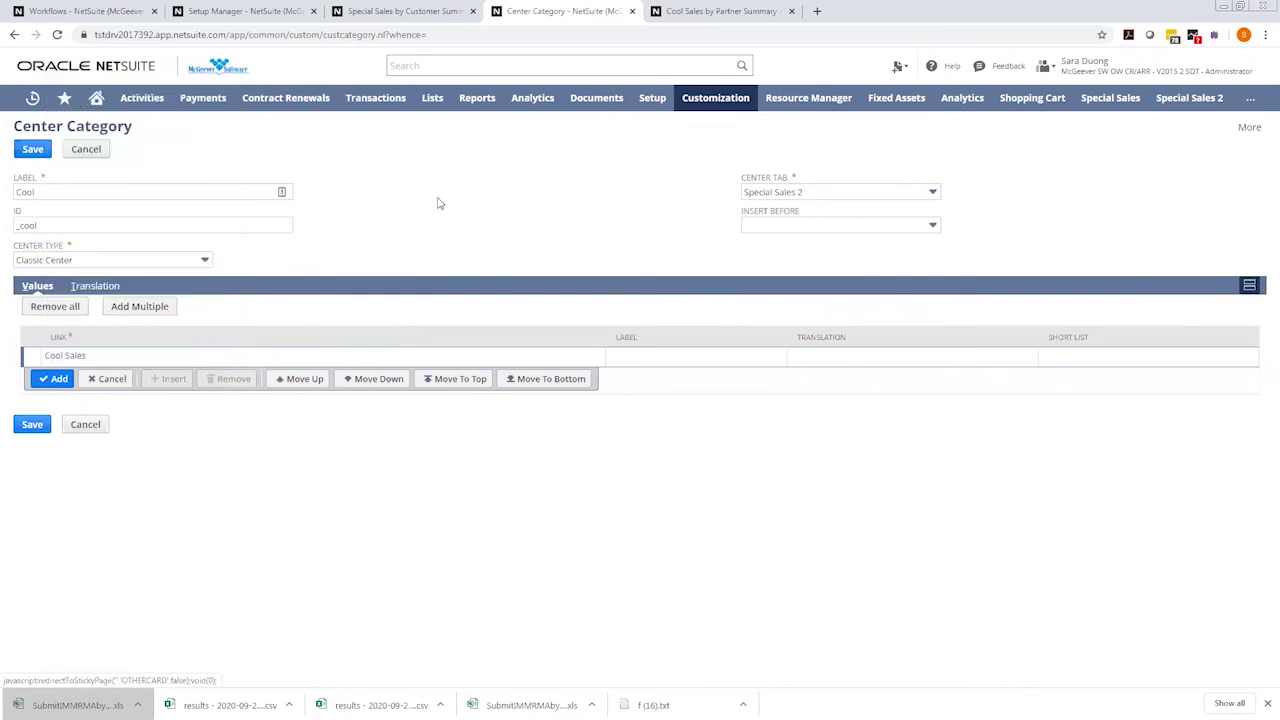
{"action": "left_click", "coordinate": [55, 378]}
{"action": "left_click", "coordinate": [32, 443]}
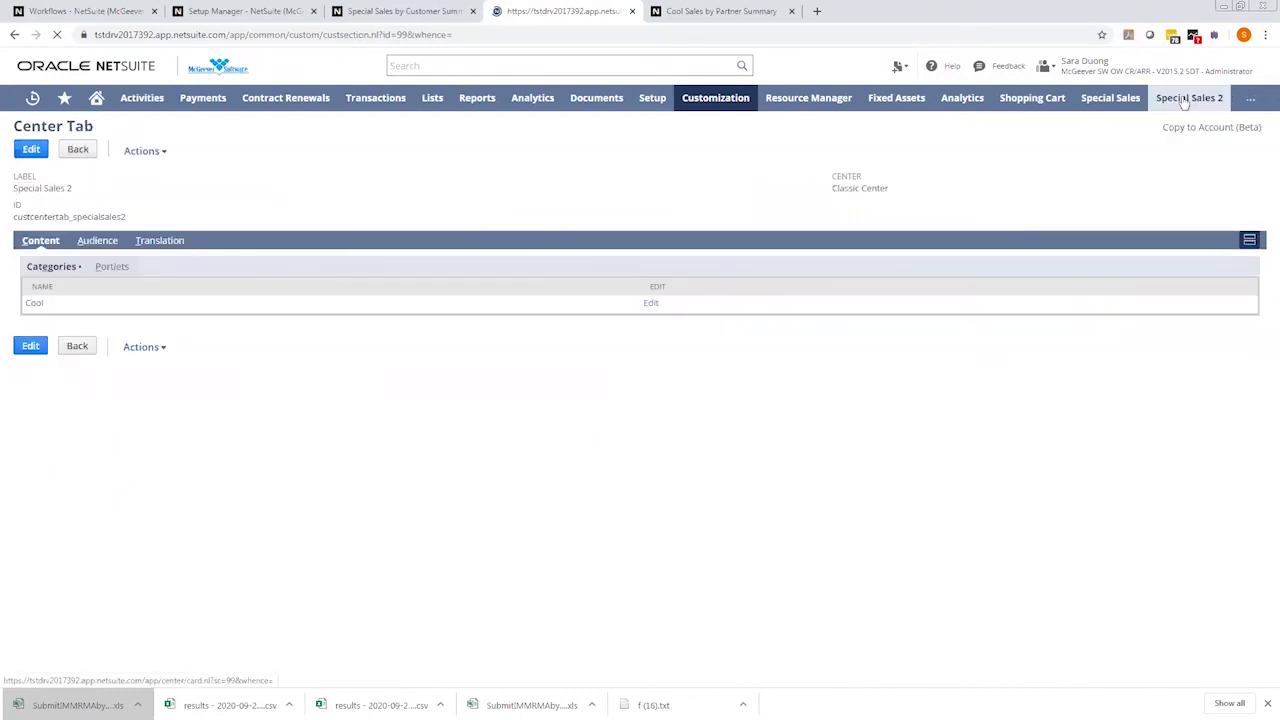
{"action": "mouse_move", "coordinate": [1200, 151]}
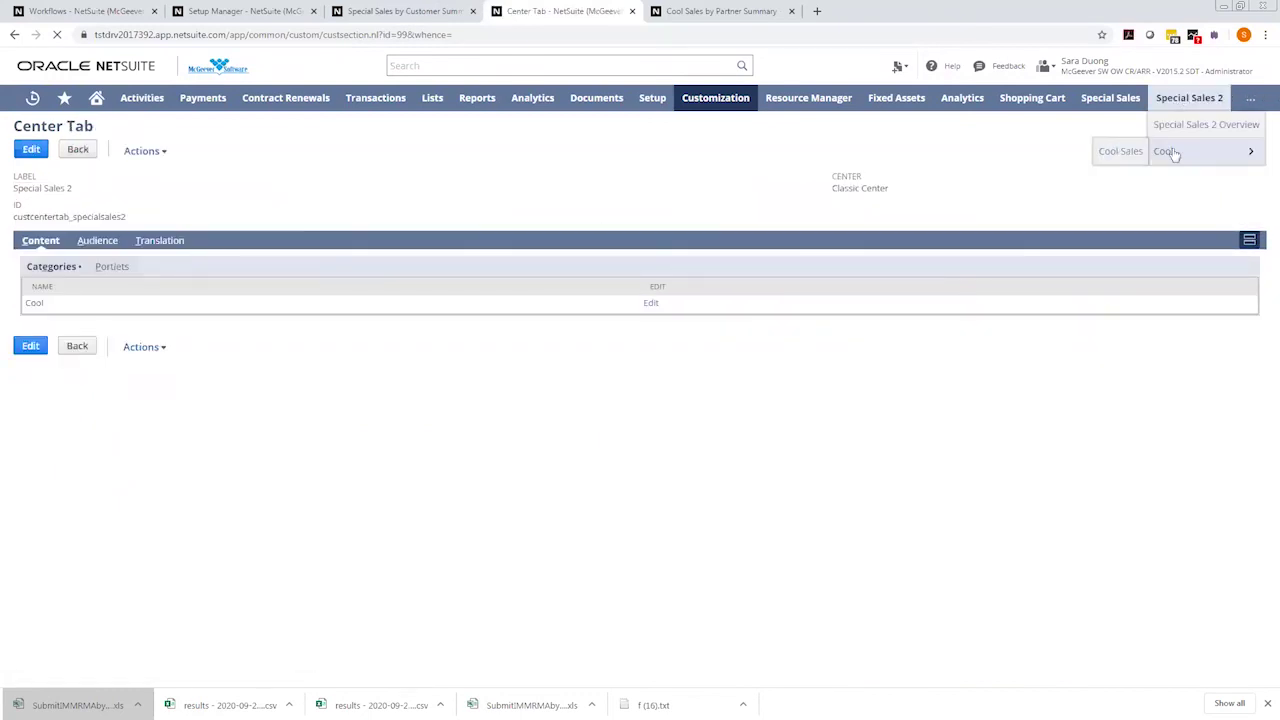
Open Cool Sales by Partner Summary from the Special Sales 2 › Cool menu.
{"action": "left_click", "coordinate": [1100, 153]}
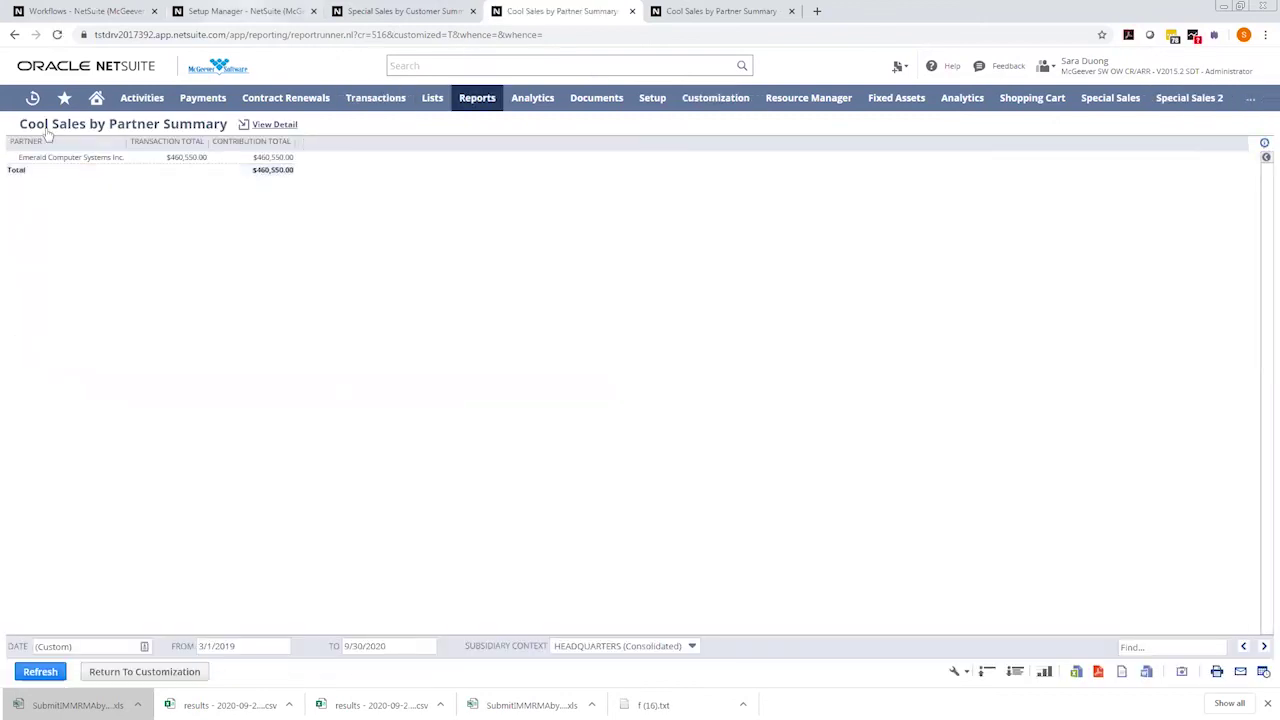